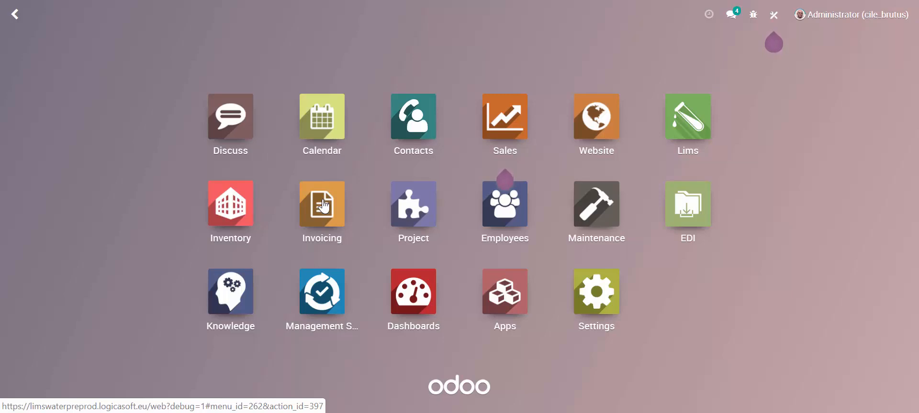
# Switch to the Project app and open Task 1 of the Test project to view its details
pyautogui.click(416, 220)
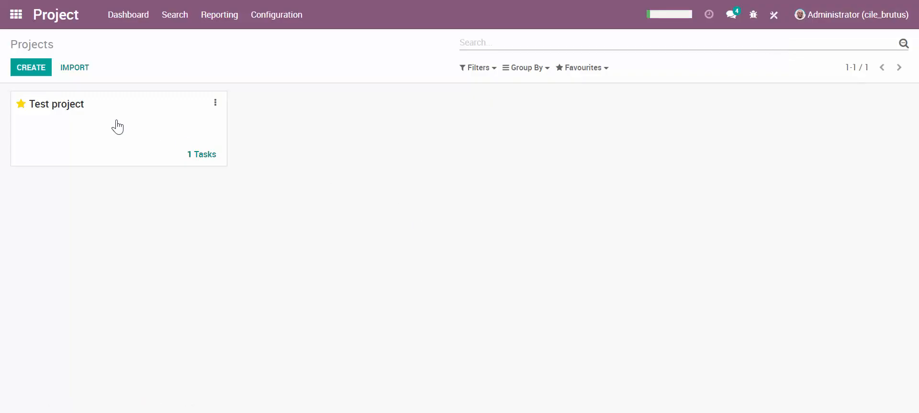
pyautogui.click(198, 158)
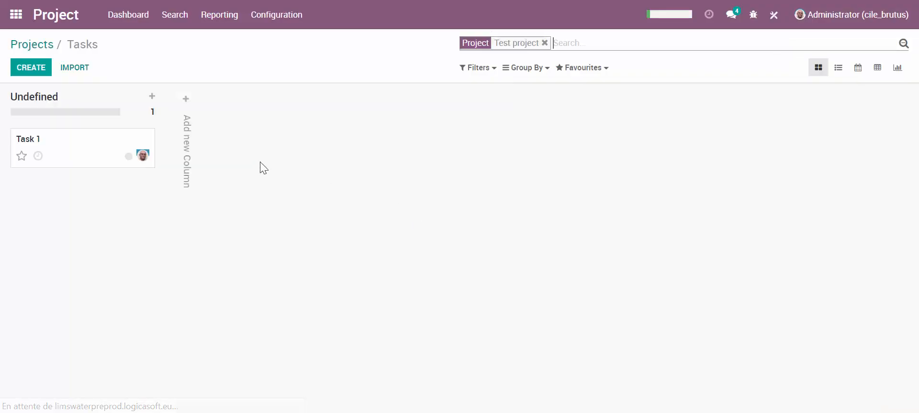
pyautogui.click(94, 146)
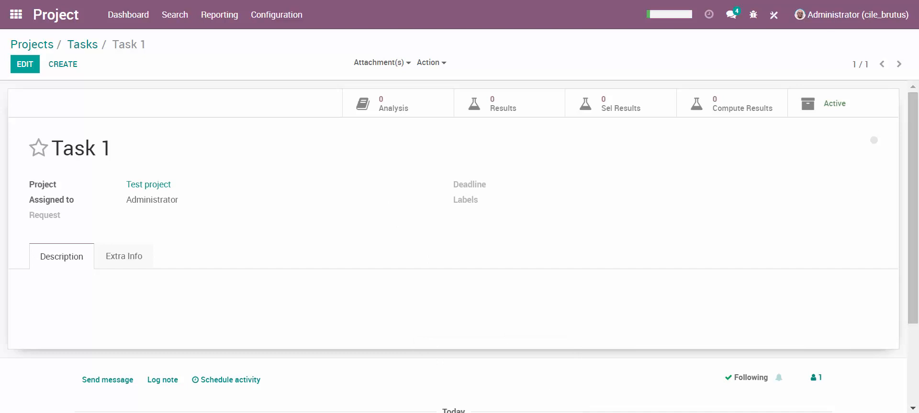
# Switch to the Employees app, view the HR13 employee record, and open the list of skills
pyautogui.click(16, 14)
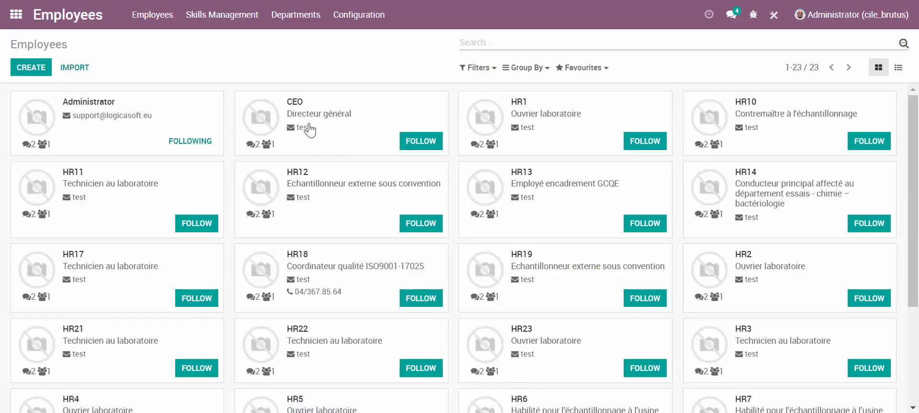
pyautogui.click(544, 197)
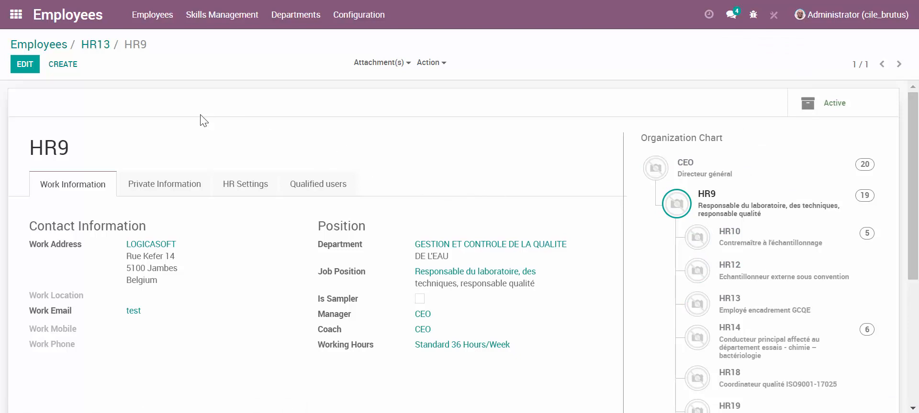
pyautogui.click(198, 22)
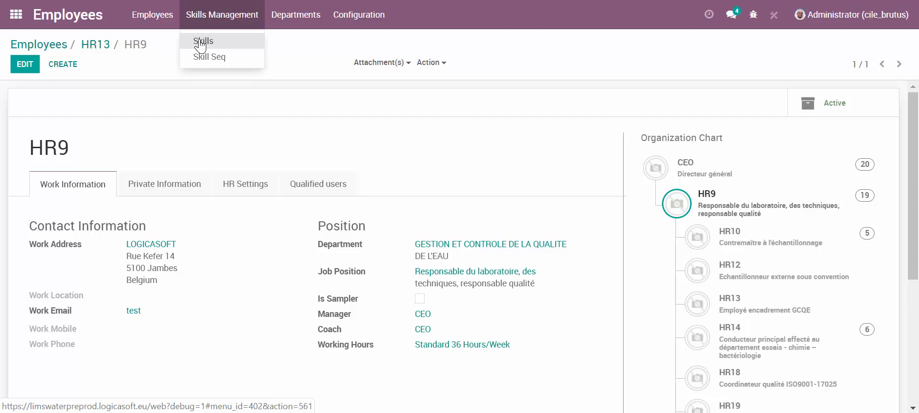
pyautogui.click(200, 42)
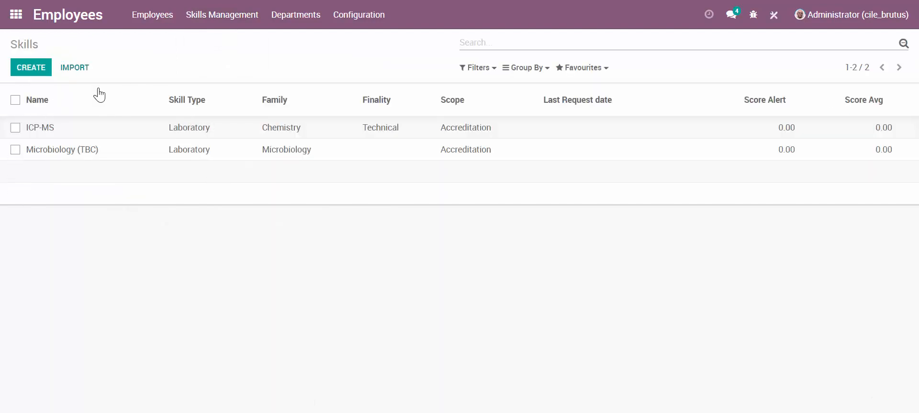
# Open the HR skill lines and view the ICP-MS skill record of employee HR2
pyautogui.click(205, 14)
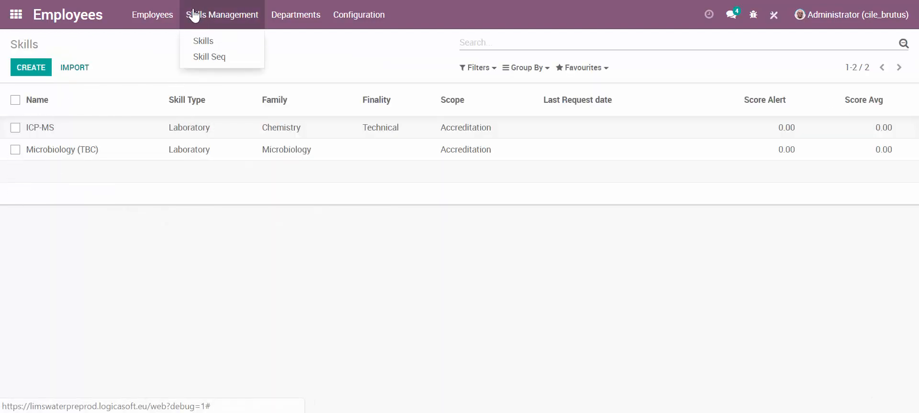
pyautogui.moveTo(166, 14)
pyautogui.click(166, 58)
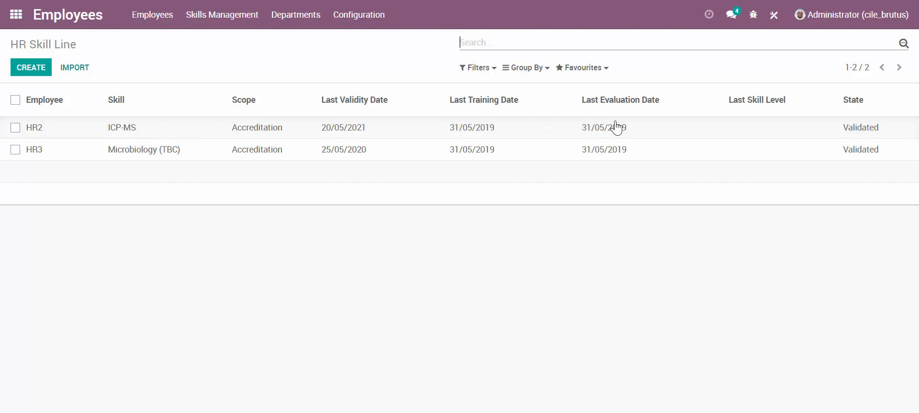
pyautogui.click(153, 127)
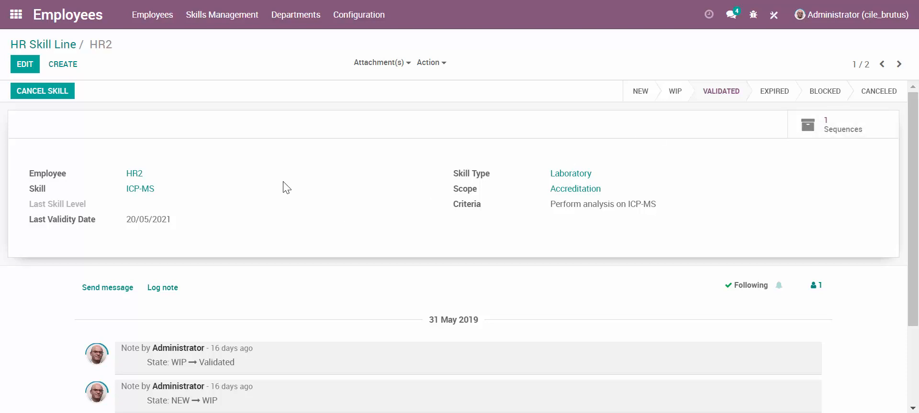
# Switch to the Maintenance app and show the equipment list grouped by category
pyautogui.click(16, 14)
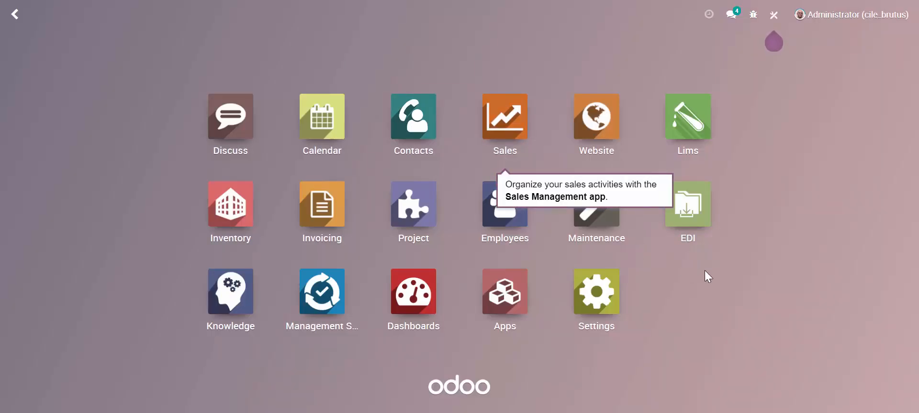
pyautogui.click(603, 224)
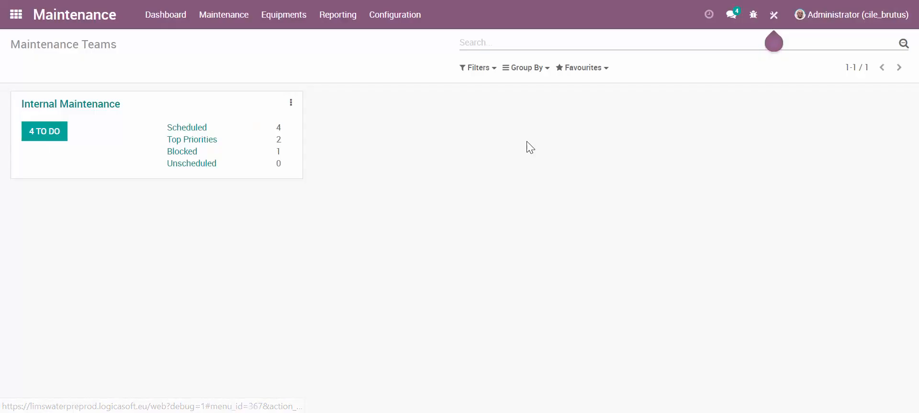
pyautogui.click(278, 18)
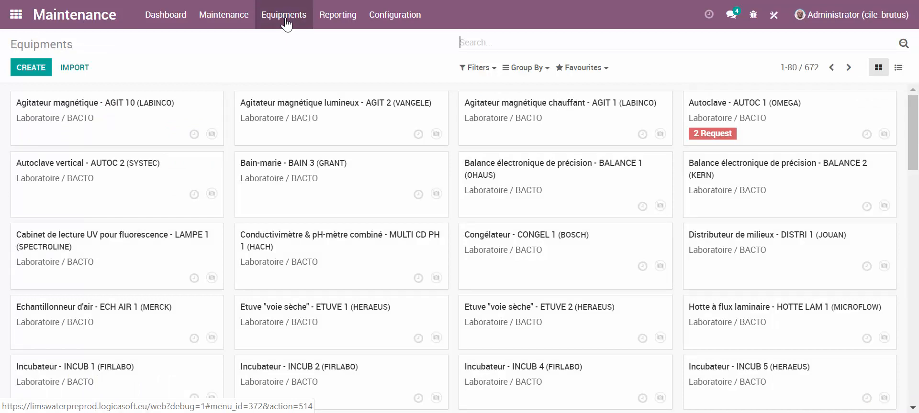
pyautogui.click(526, 68)
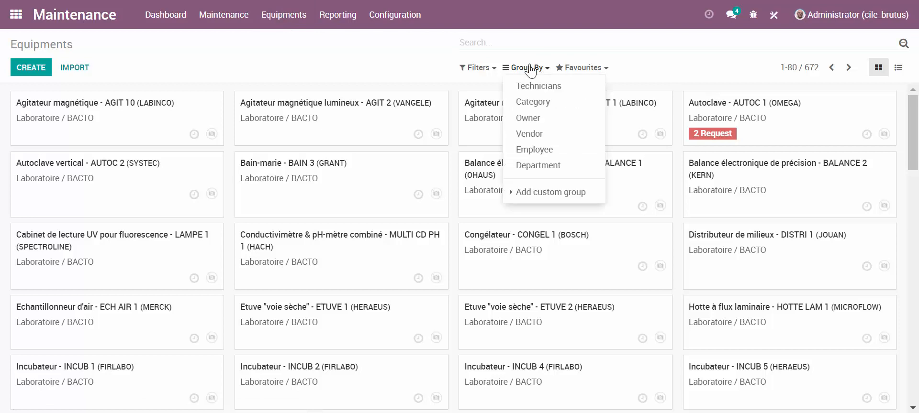
pyautogui.click(533, 102)
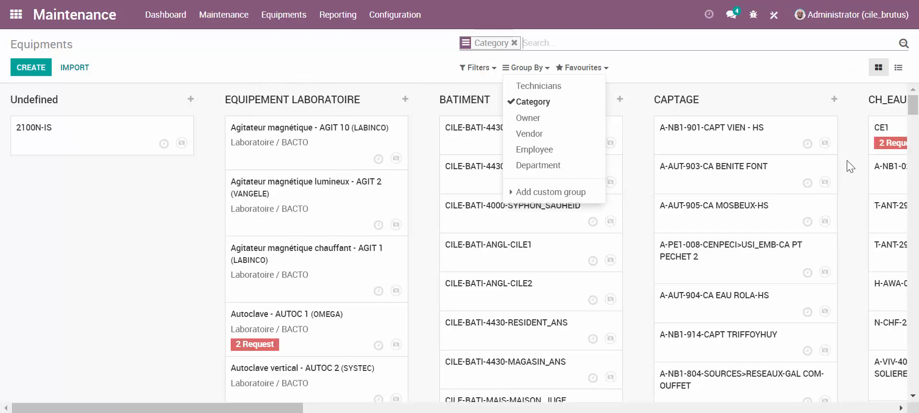
# View the maintenance requests by stage and in the weekly maintenance calendar
pyautogui.click(231, 24)
pyautogui.click(231, 40)
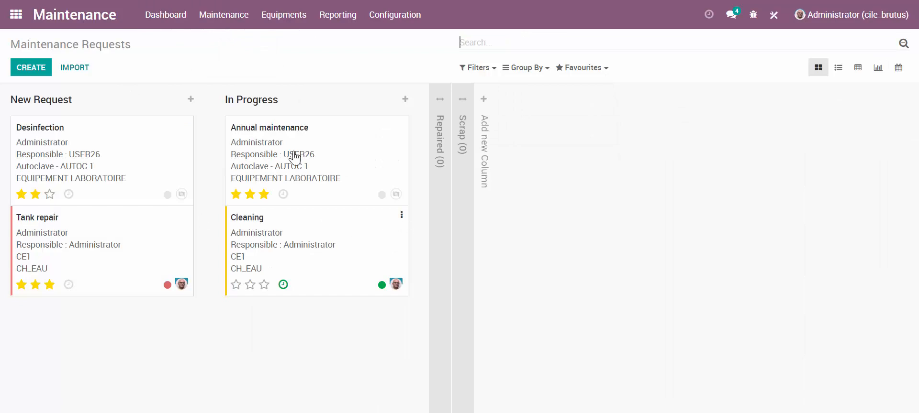
pyautogui.click(225, 20)
pyautogui.click(229, 57)
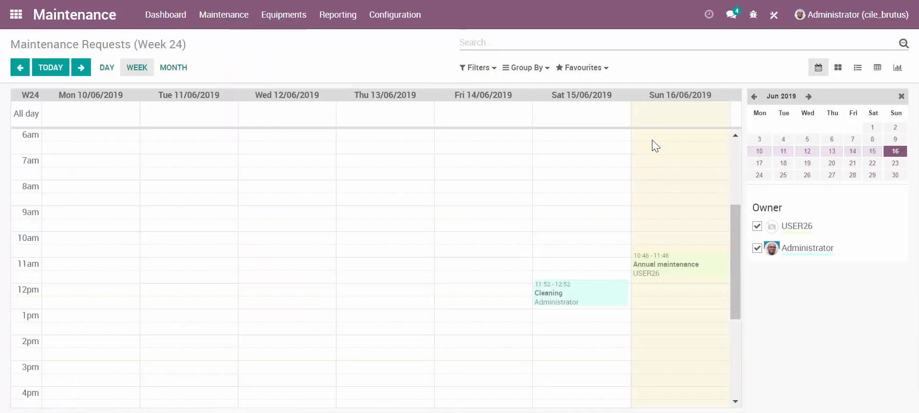
# Switch to the Management System app and open the nonconformity 001 - External audit NC1
pyautogui.click(18, 16)
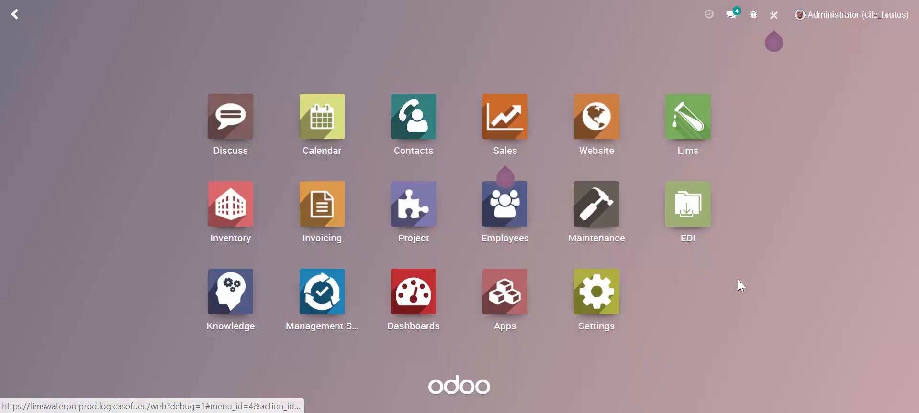
pyautogui.click(324, 317)
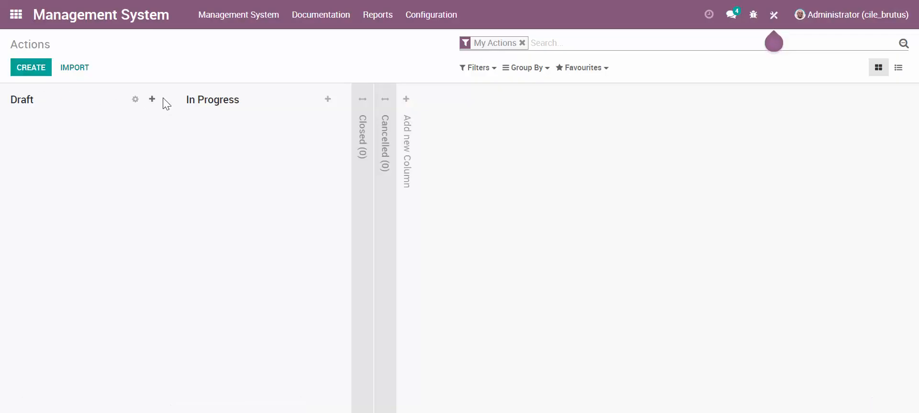
pyautogui.click(263, 19)
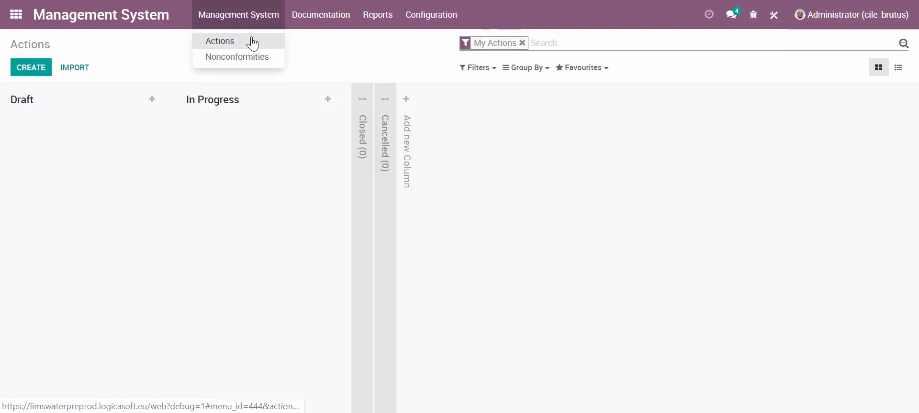
pyautogui.click(250, 39)
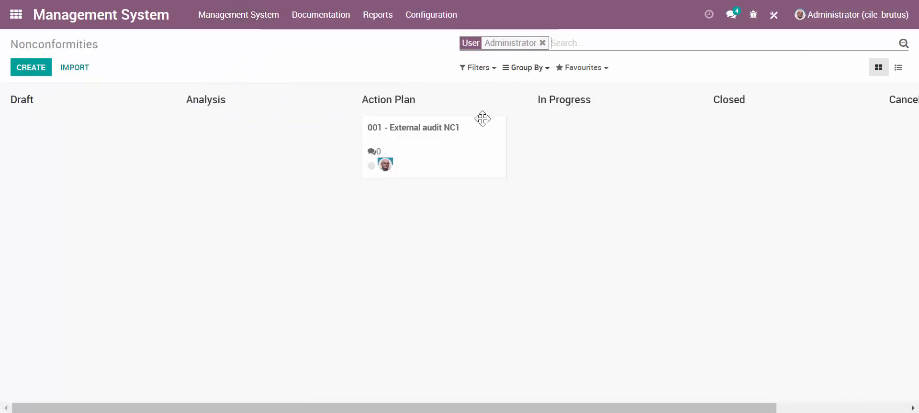
pyautogui.click(449, 152)
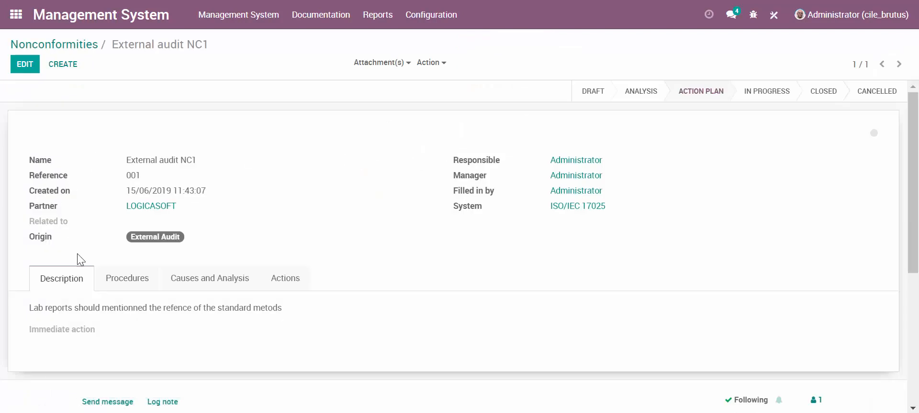
# Examine the causes, analysis and action plan of the External audit NC1 nonconformity and open the record for editing
pyautogui.click(236, 280)
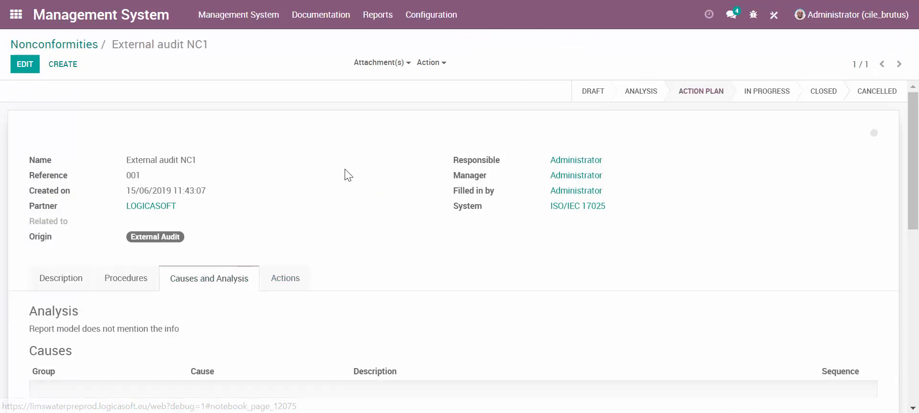
pyautogui.scroll(-2, 311, 196)
pyautogui.click(293, 209)
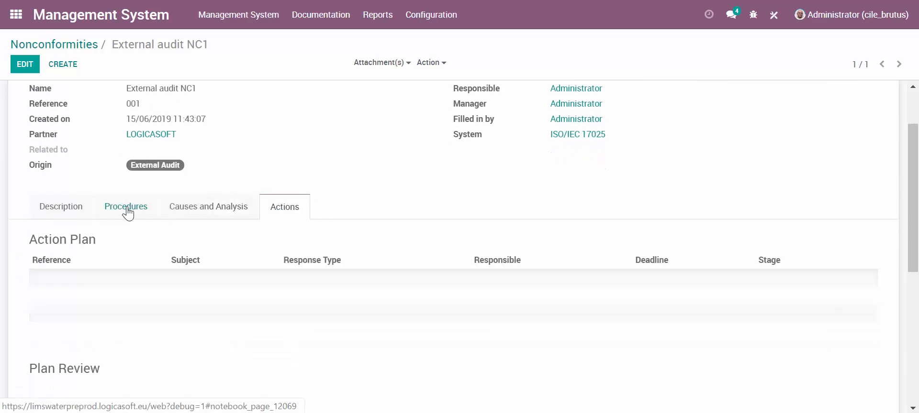
pyautogui.scroll(2, 368, 215)
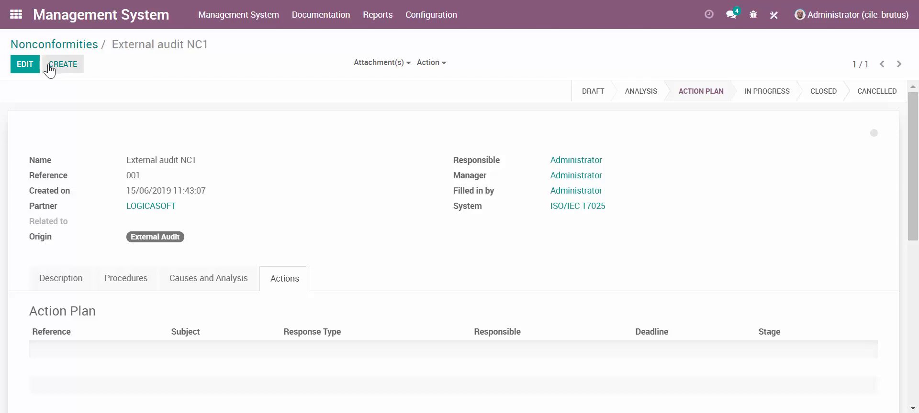
pyautogui.click(30, 66)
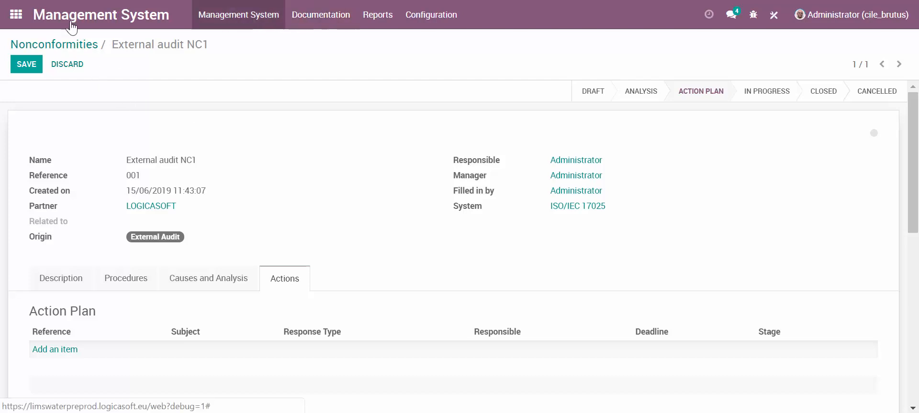
# Switch to the Lims app and start a new external analysis request from the request dashboard
pyautogui.click(16, 16)
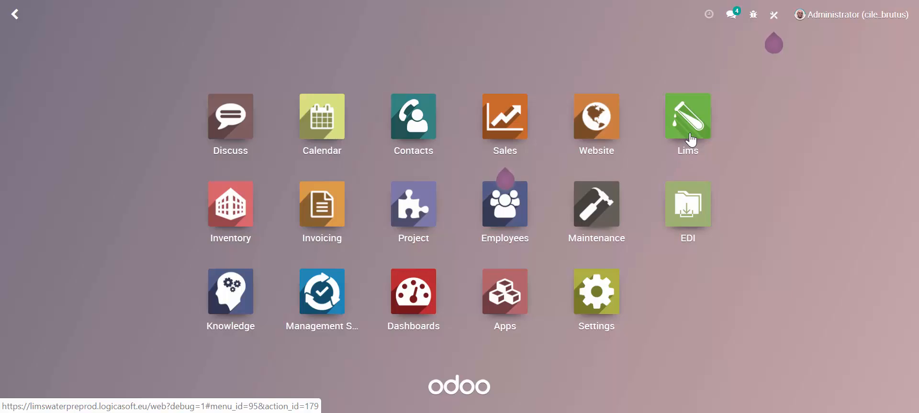
pyautogui.click(691, 140)
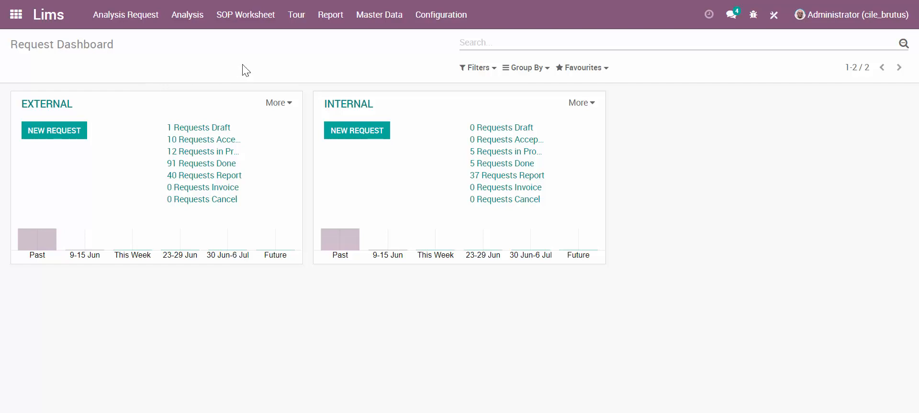
pyautogui.click(295, 21)
pyautogui.click(140, 21)
pyautogui.click(150, 42)
pyautogui.click(41, 131)
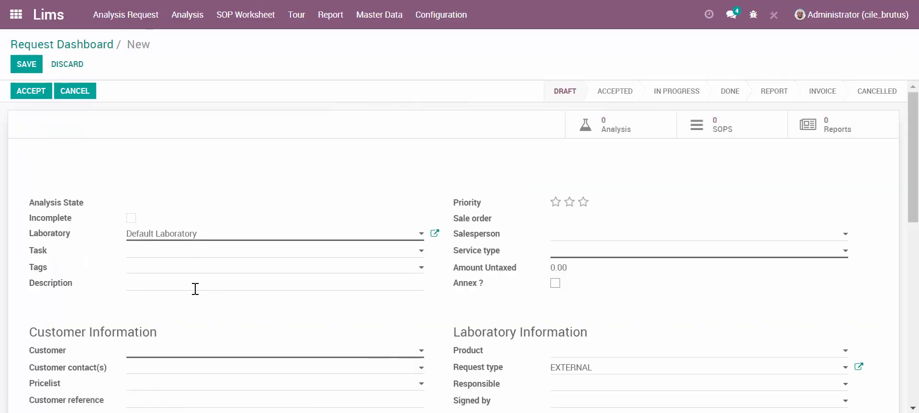
# Set LOGICASOFT as the customer of the new analysis request
pyautogui.scroll(-3, 156, 282)
pyautogui.click(157, 282)
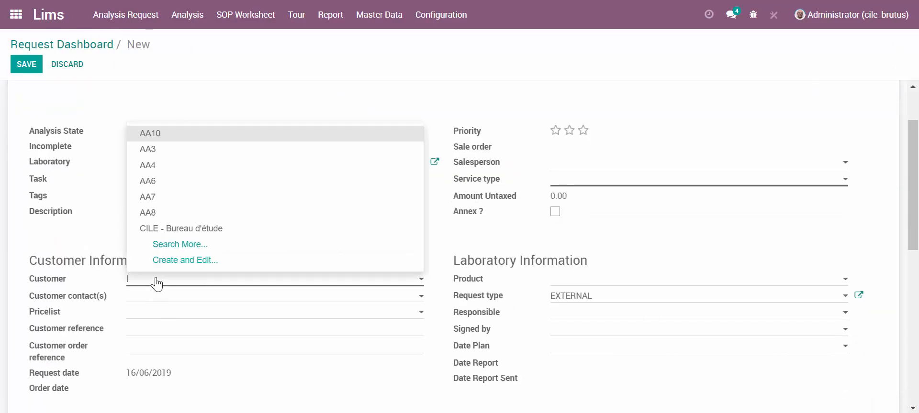
pyautogui.write('logi')
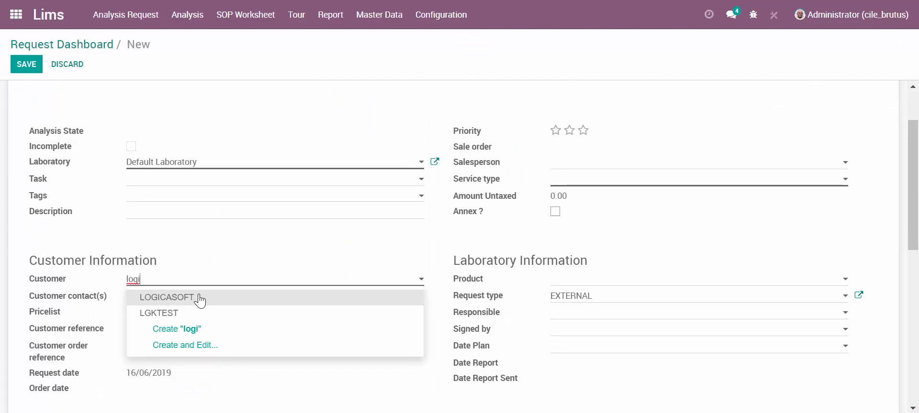
pyautogui.click(199, 298)
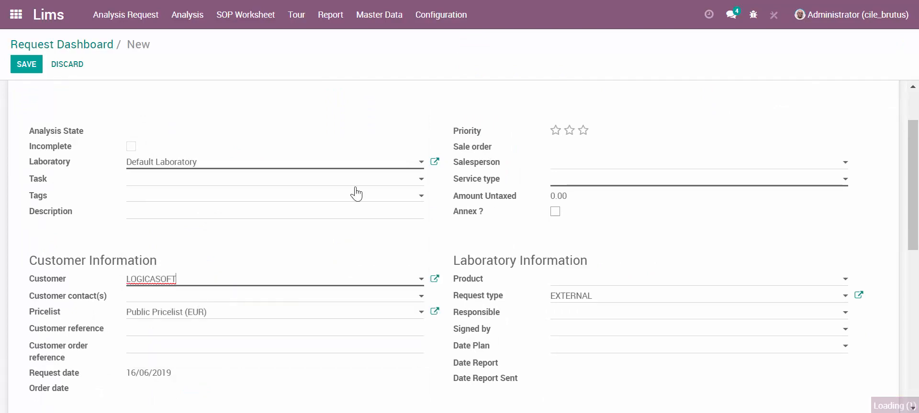
# Give the analysis request a two-star priority and the Normal service type
pyautogui.click(569, 130)
pyautogui.click(593, 186)
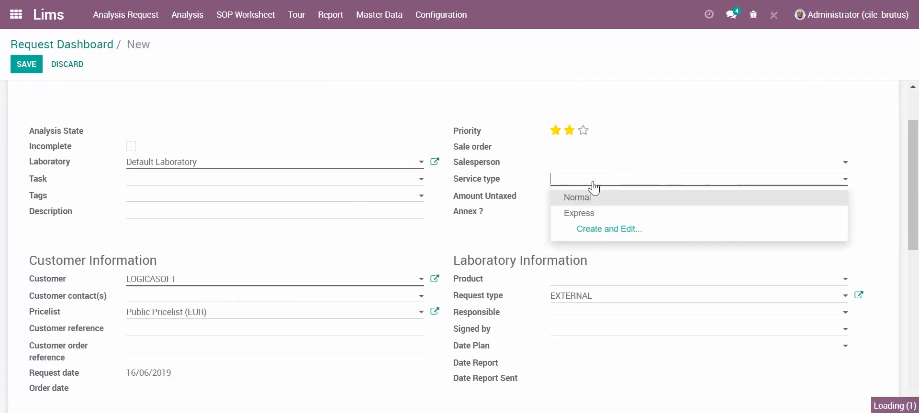
pyautogui.click(593, 198)
# Add a sample line to the request's sample information with Tap water as the matrix
pyautogui.scroll(-5, 378, 206)
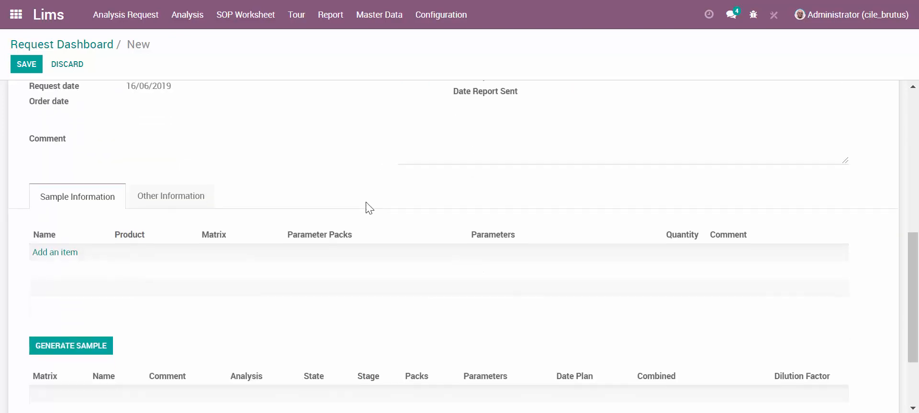
pyautogui.click(70, 258)
pyautogui.click(235, 257)
pyautogui.click(239, 273)
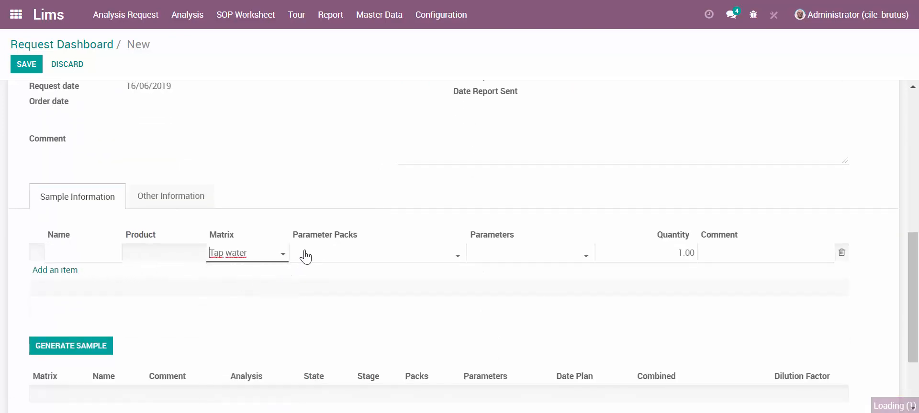
# Give the tap water line the EDIS - Basic control parameter pack and a quantity of 5, and generate its samples
pyautogui.click(304, 257)
pyautogui.write('basi')
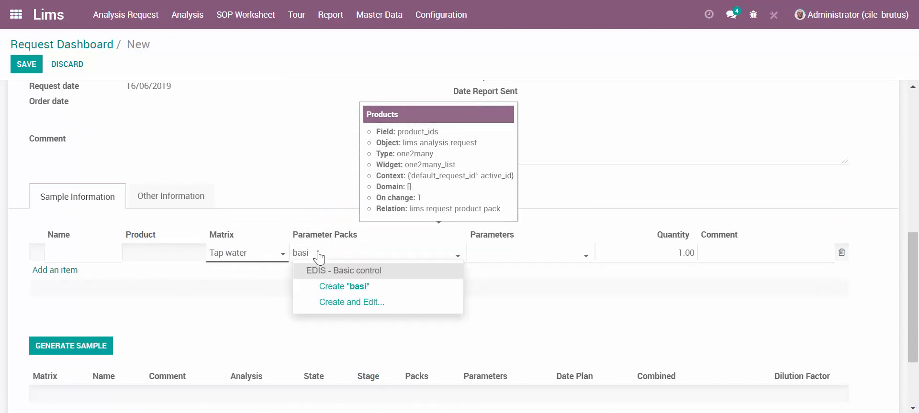
pyautogui.click(393, 273)
pyautogui.click(679, 256)
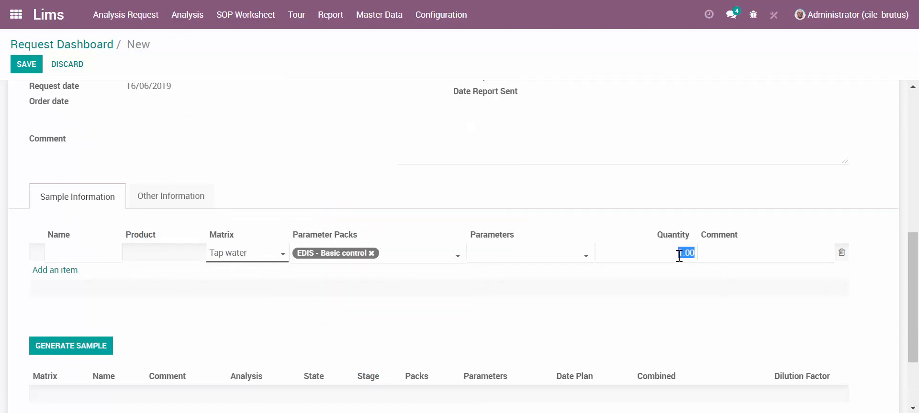
pyautogui.write('5')
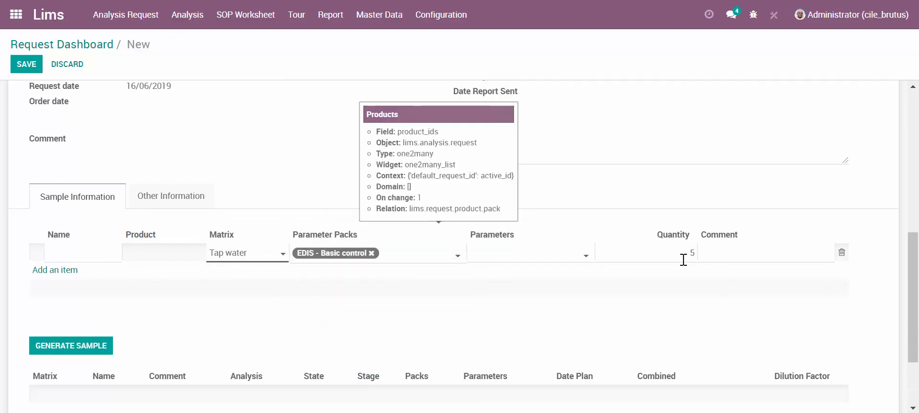
pyautogui.click(70, 352)
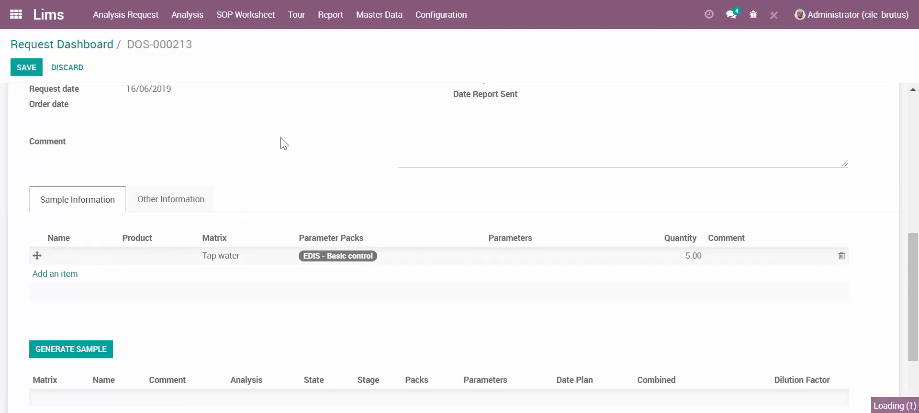
pyautogui.scroll(-3, 284, 144)
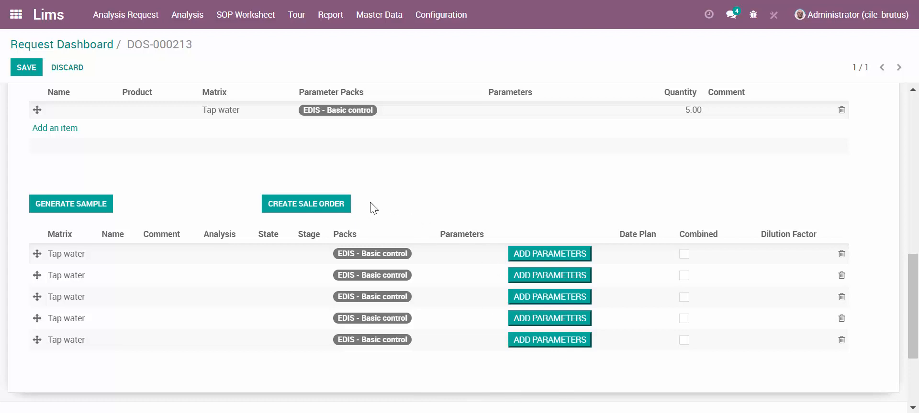
# Create a sale order from the analysis request and review its order lines and amounts
pyautogui.click(311, 210)
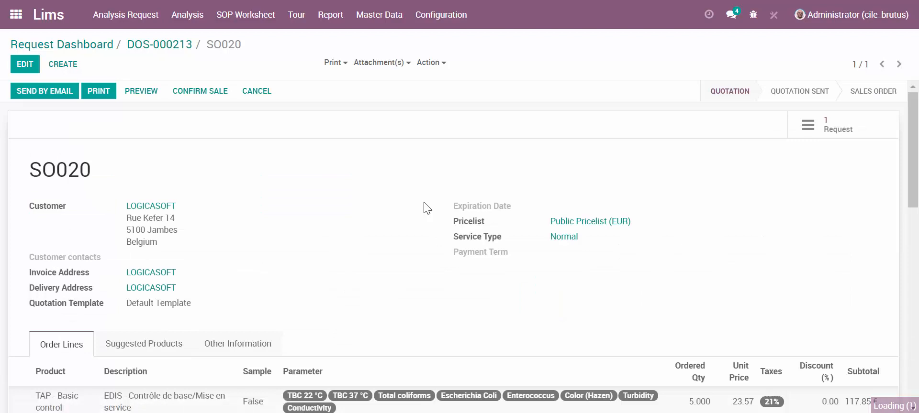
pyautogui.scroll(-2, 369, 186)
pyautogui.scroll(-2, 370, 185)
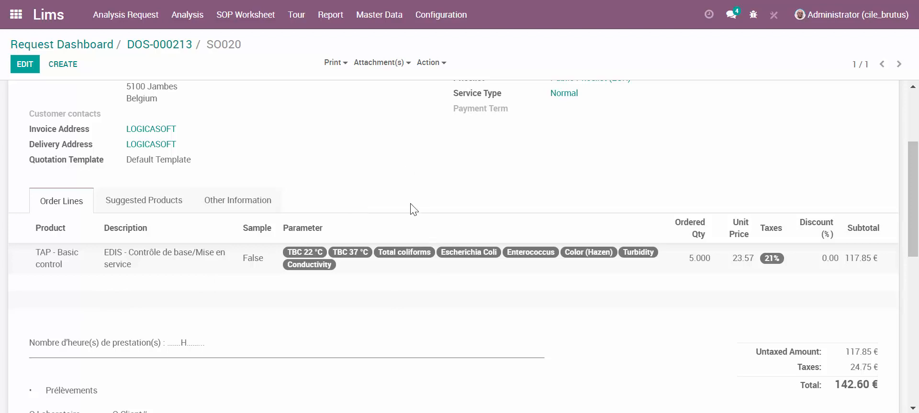
pyautogui.scroll(4, 413, 209)
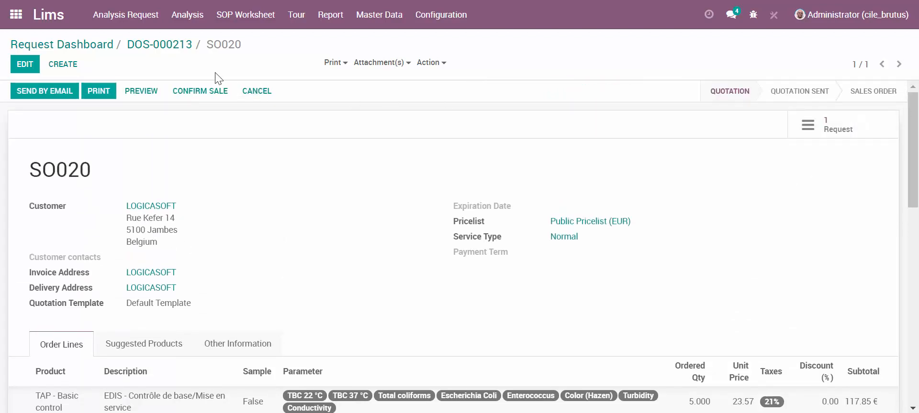
# Return to analysis request DOS-000213 and change its service type to Express
pyautogui.click(166, 53)
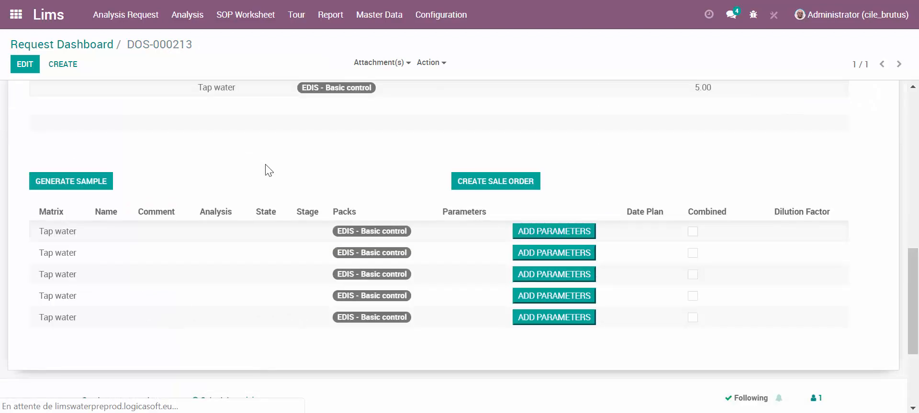
pyautogui.scroll(1, 478, 206)
pyautogui.scroll(10, 499, 213)
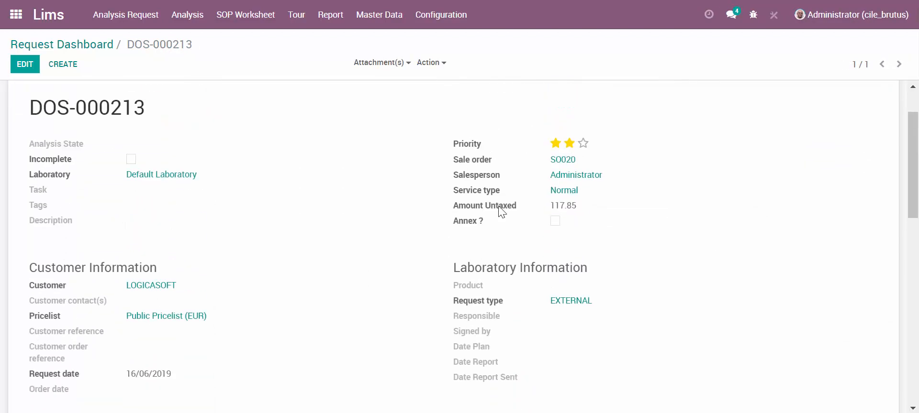
pyautogui.click(25, 64)
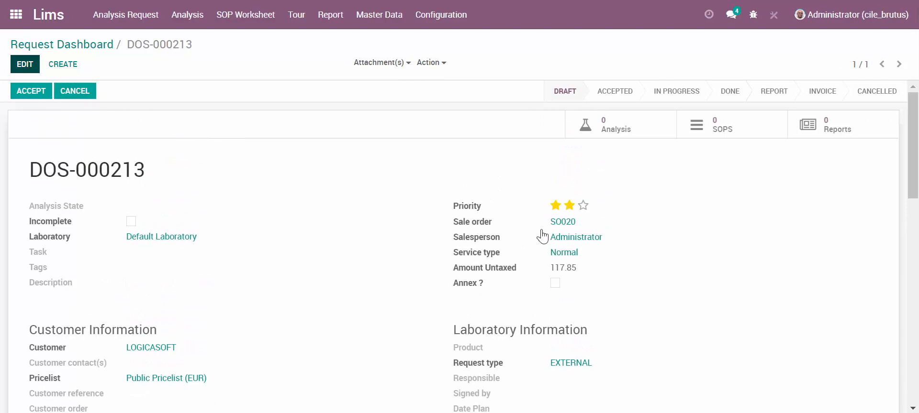
pyautogui.scroll(-10, 541, 236)
pyautogui.scroll(1, 597, 216)
pyautogui.scroll(5, 598, 216)
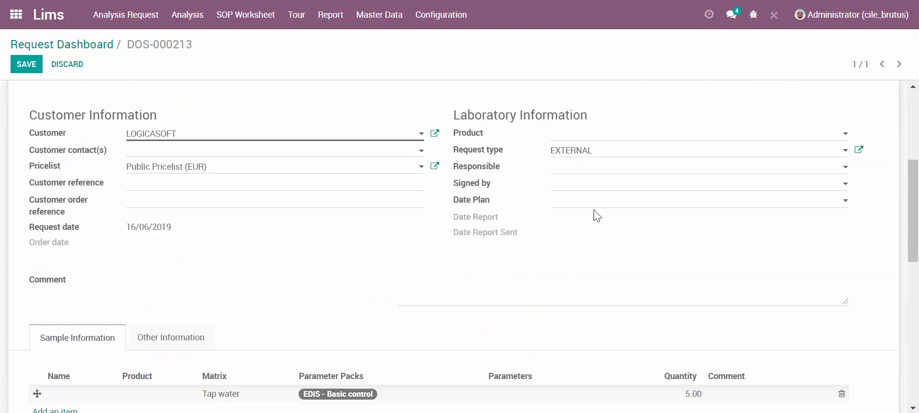
pyautogui.click(598, 157)
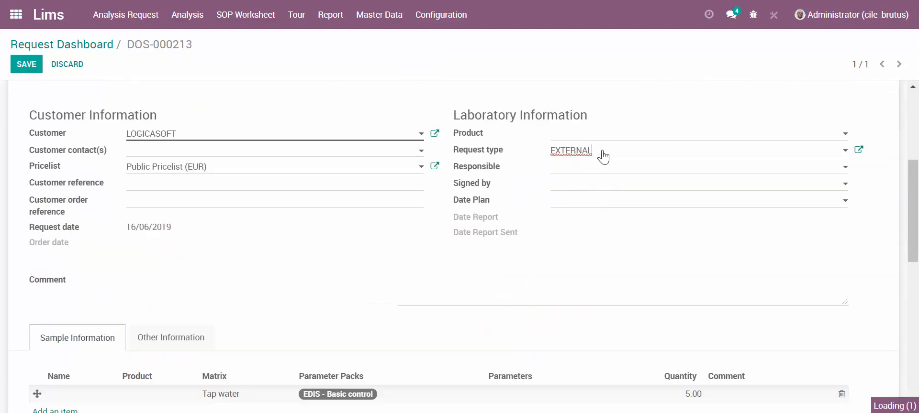
pyautogui.click(531, 275)
pyautogui.scroll(5, 545, 221)
pyautogui.click(578, 249)
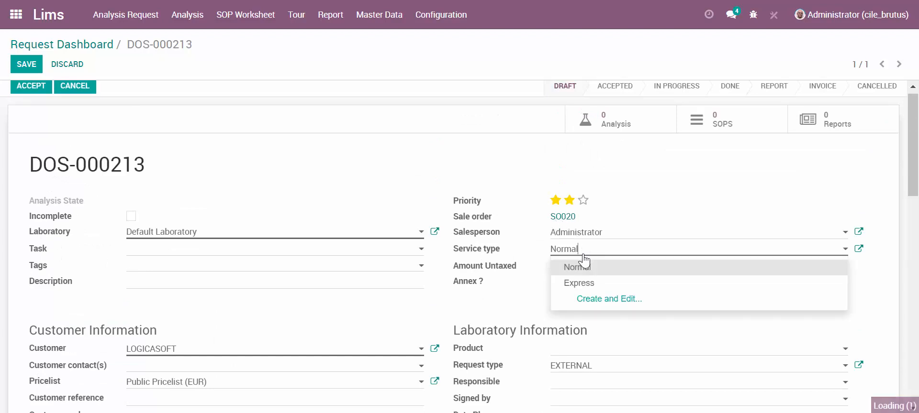
pyautogui.click(580, 283)
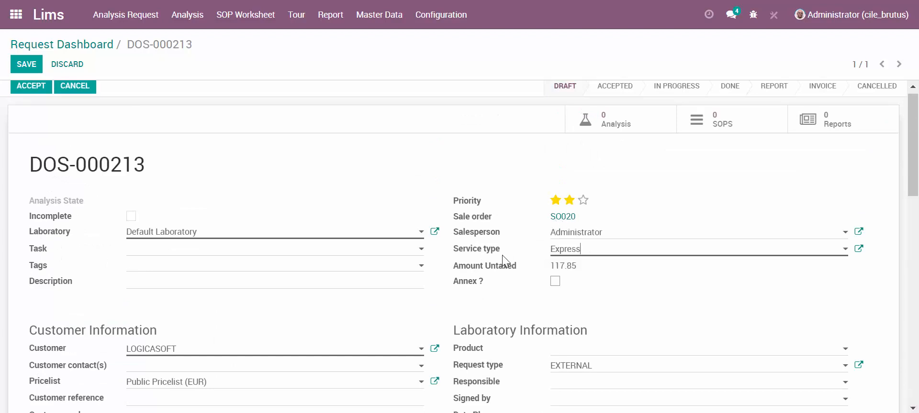
# Check the markup settings of the Express service type and save the analysis request
pyautogui.click(858, 249)
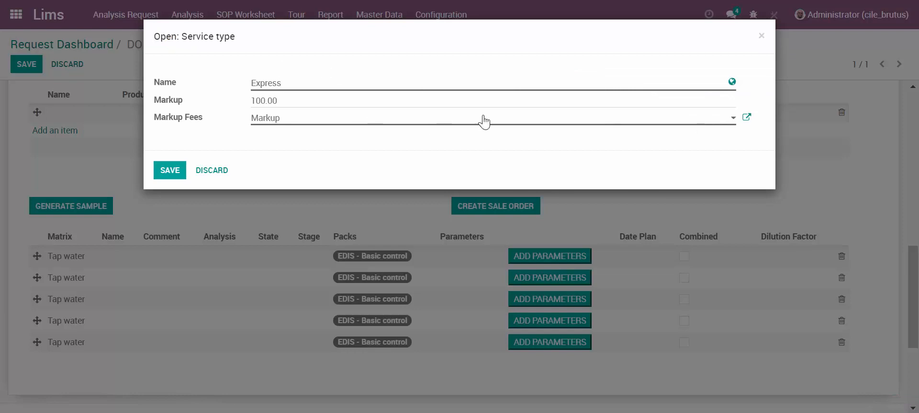
pyautogui.click(761, 36)
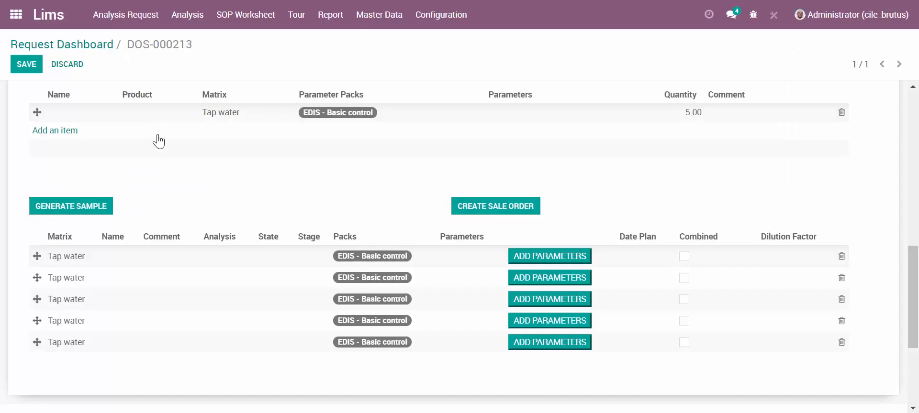
pyautogui.click(24, 67)
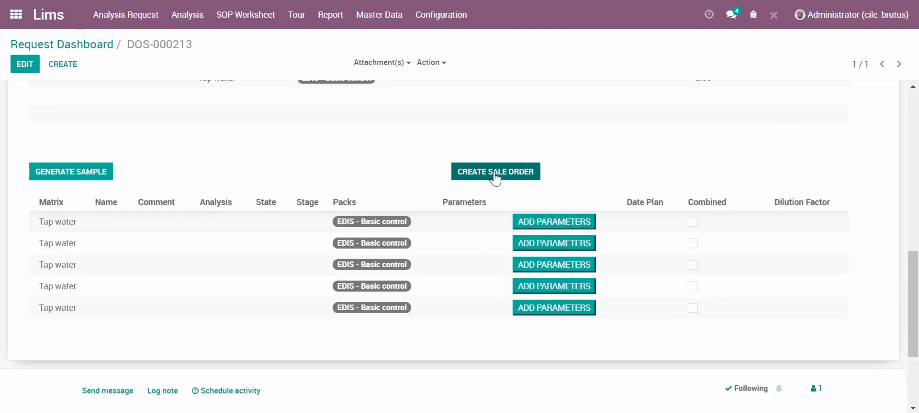
# Create a new sale order from the request, accepting cancellation of the existing order, and review its order lines
pyautogui.click(492, 177)
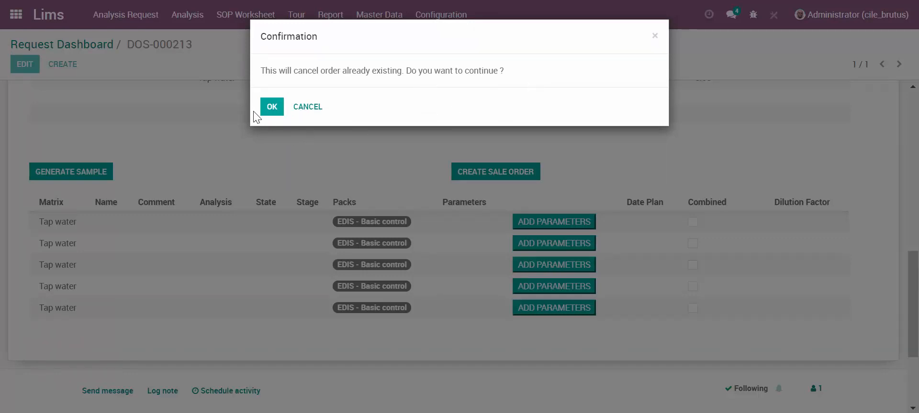
pyautogui.click(268, 111)
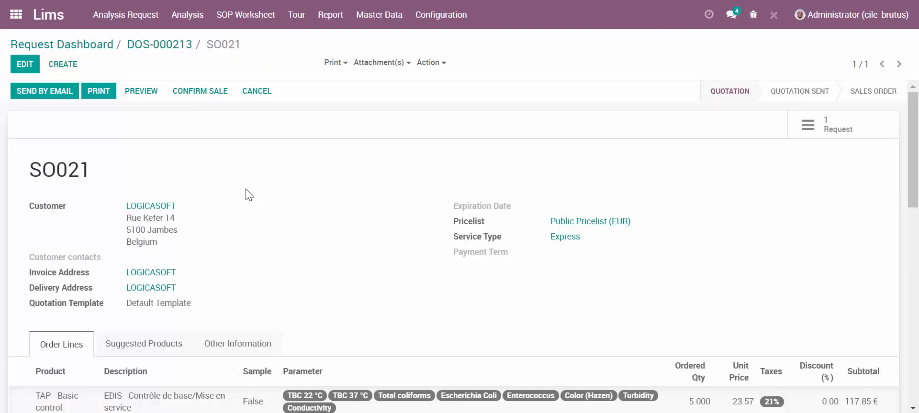
pyautogui.scroll(-3, 244, 191)
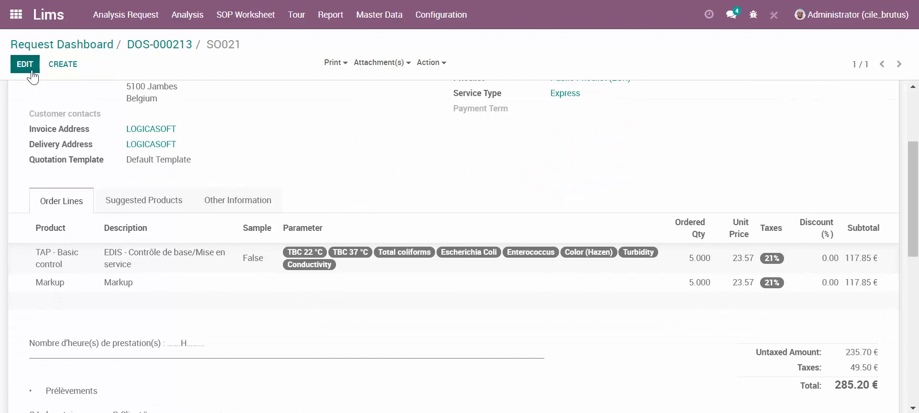
# Open the unit price of the sale order's Markup line for editing
pyautogui.scroll(-2, 641, 214)
pyautogui.click(713, 328)
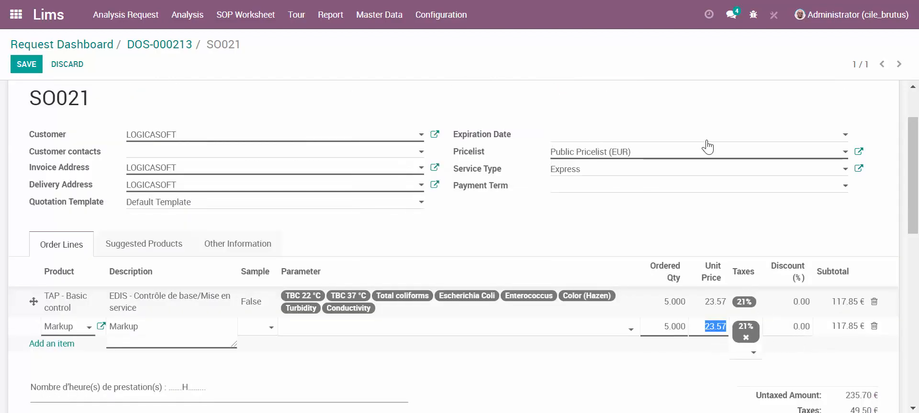
pyautogui.scroll(2, 210, 131)
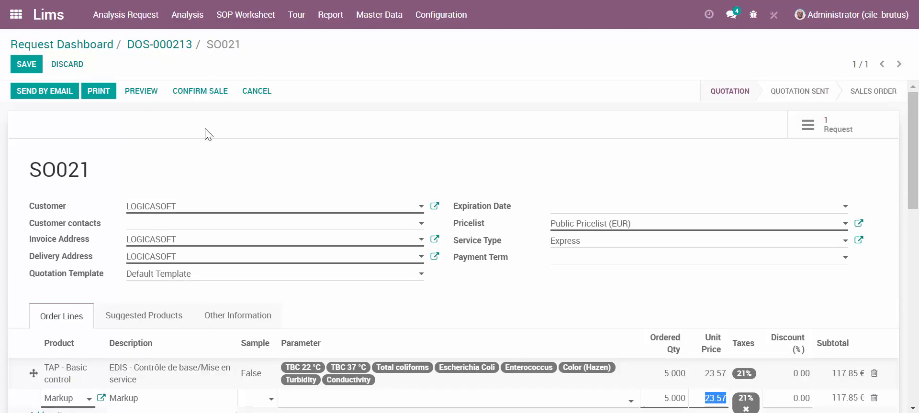
# Send the LOGICASOFT quotation by email, filling in the customer's missing email address
pyautogui.click(53, 92)
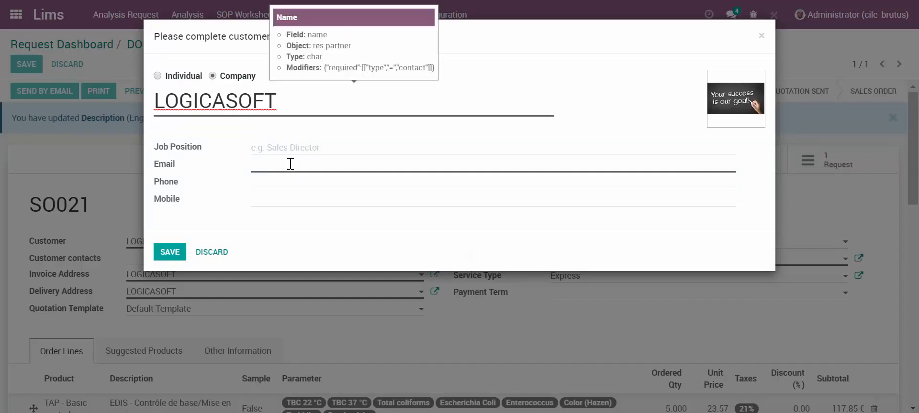
pyautogui.click(295, 164)
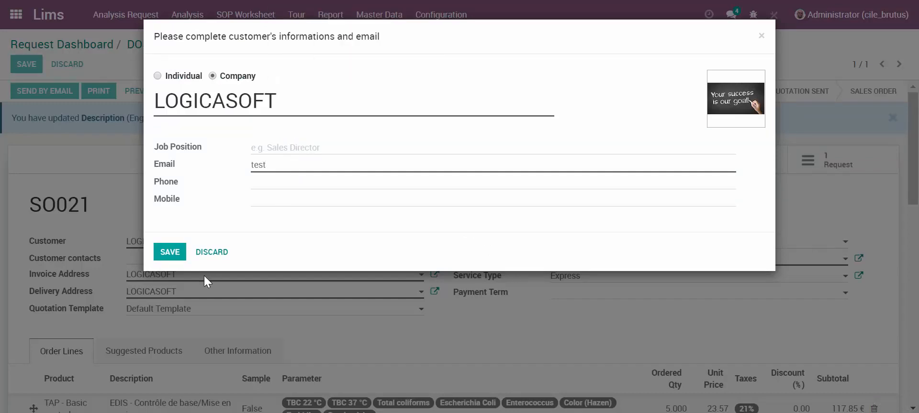
pyautogui.click(163, 260)
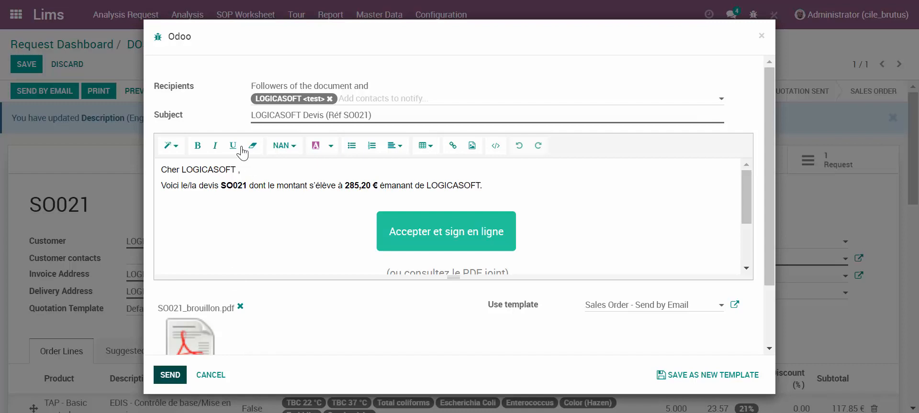
pyautogui.press('Return')
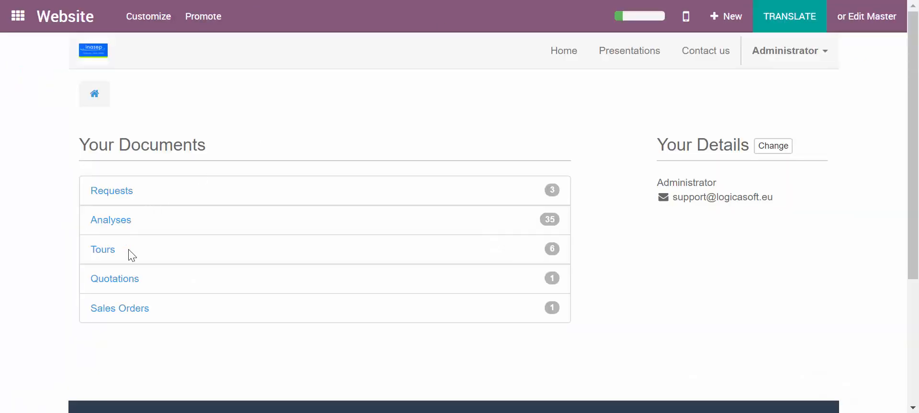
# Open quotation SO004 from the customer portal's quotations and review its contents down to the pricing section
pyautogui.click(119, 280)
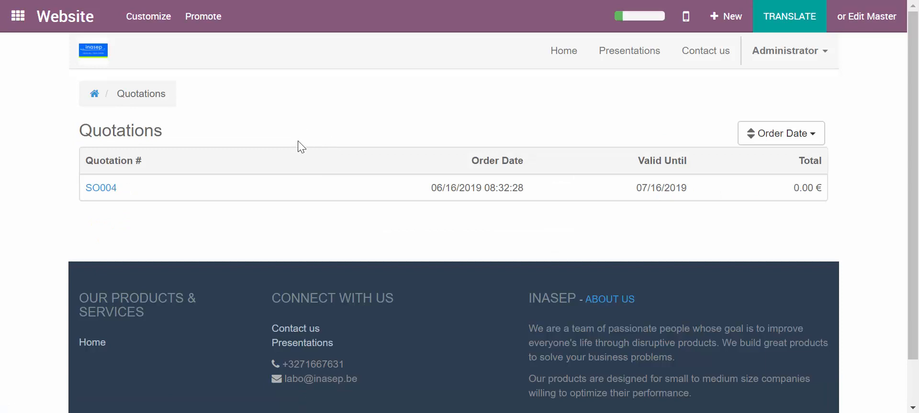
pyautogui.click(110, 188)
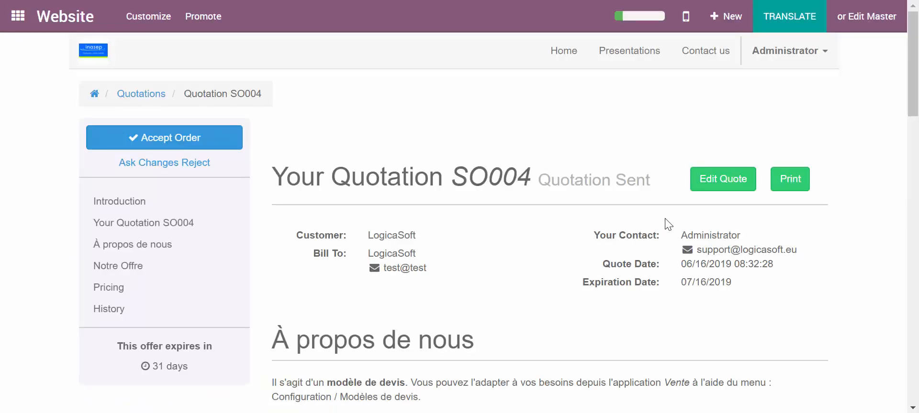
pyautogui.scroll(-10, 487, 196)
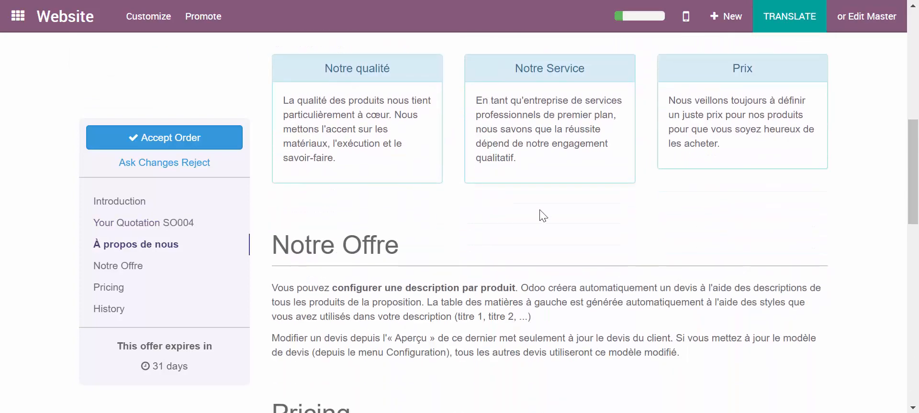
pyautogui.scroll(-3, 541, 213)
pyautogui.scroll(-2, 541, 213)
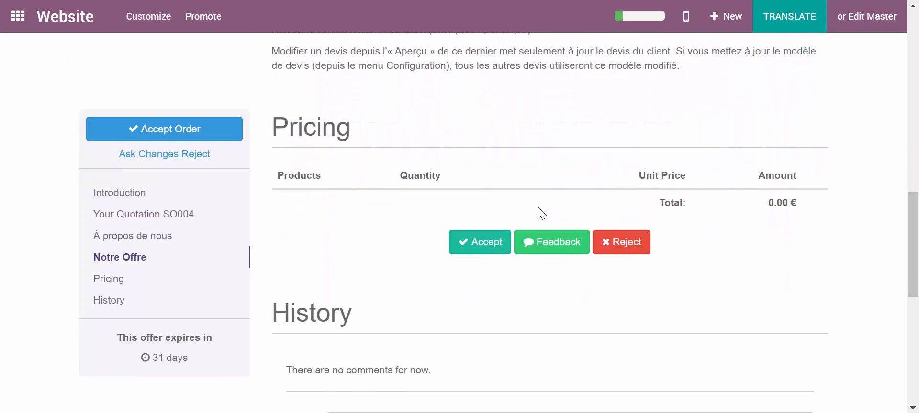
# Accept quotation SO004 on the portal with a hand-drawn signature and close the order validation dialog
pyautogui.click(474, 247)
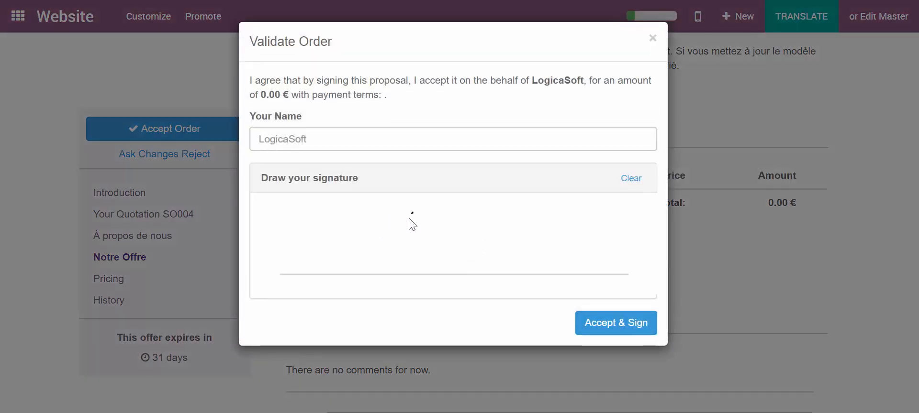
pyautogui.moveTo(409, 219)
pyautogui.mouseDown()
pyautogui.moveTo(433, 263)
pyautogui.moveTo(357, 252)
pyautogui.mouseUp()
pyautogui.click(604, 321)
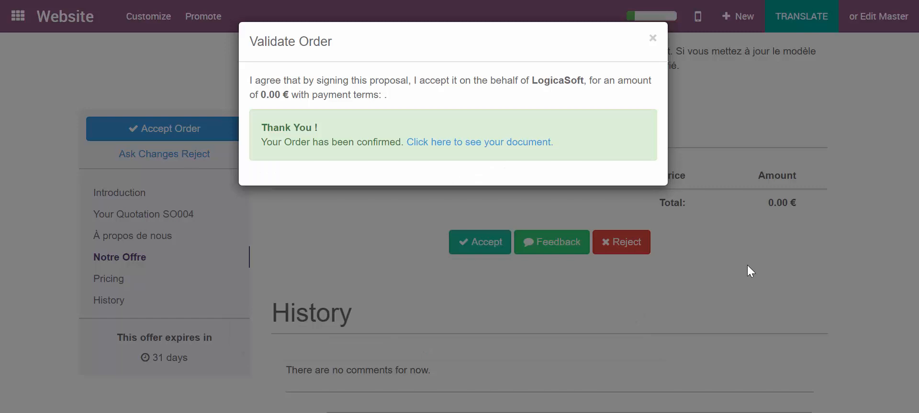
pyautogui.click(652, 38)
# Switch back to sale order SO021 in the Lims app and confirm the sale
pyautogui.scroll(10, 776, 264)
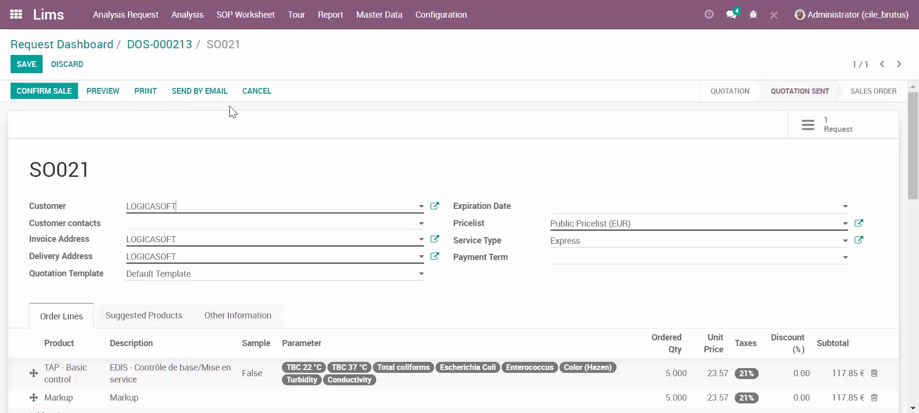
pyautogui.click(44, 91)
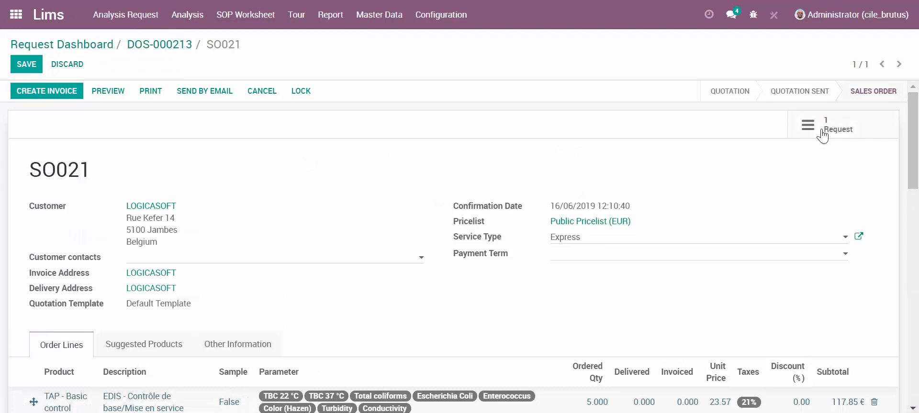
# Return to request DOS-000213 and create analyses for its tap water samples with date plan 16/06/2019 and category CUSTOMER
pyautogui.click(154, 44)
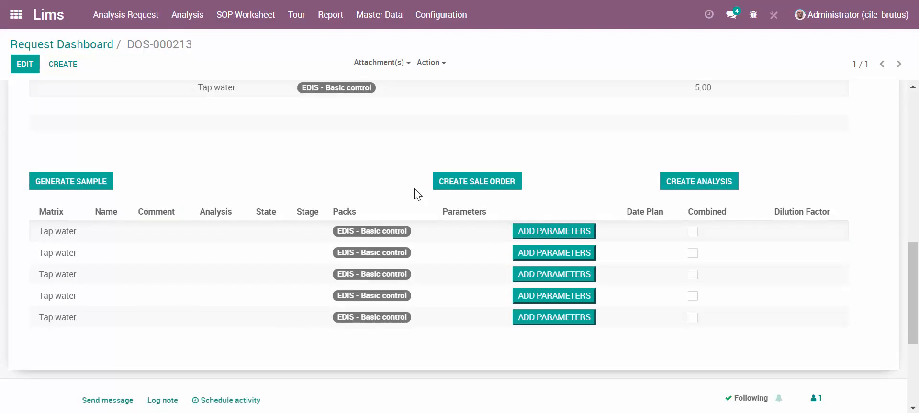
pyautogui.scroll(10, 414, 194)
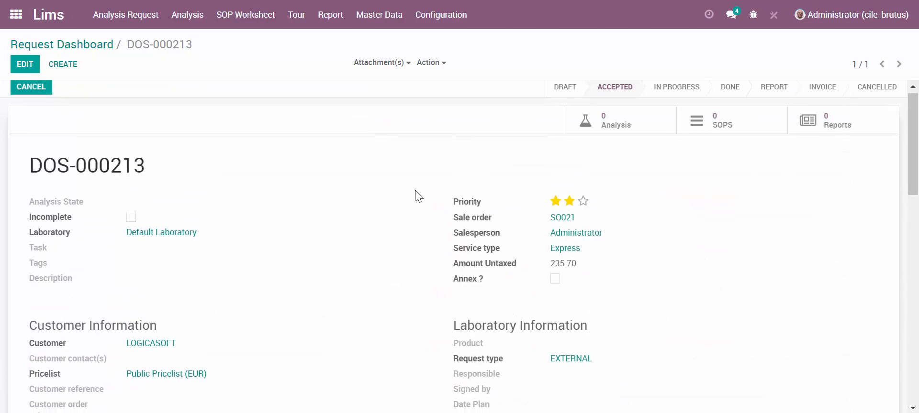
pyautogui.scroll(-10, 415, 196)
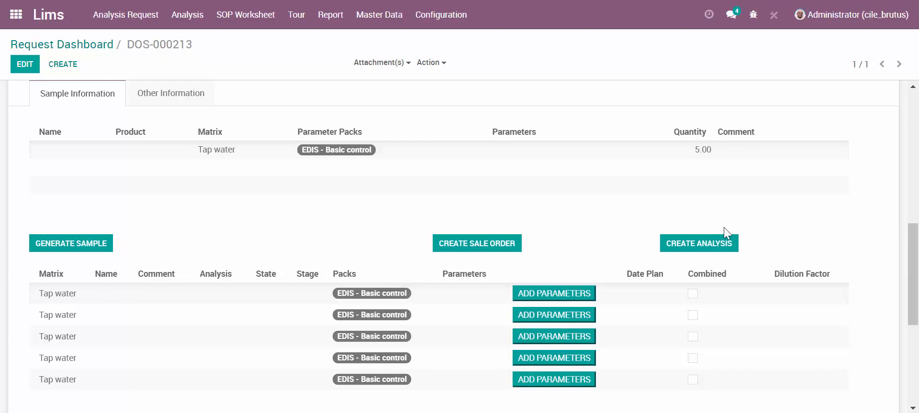
pyautogui.click(690, 244)
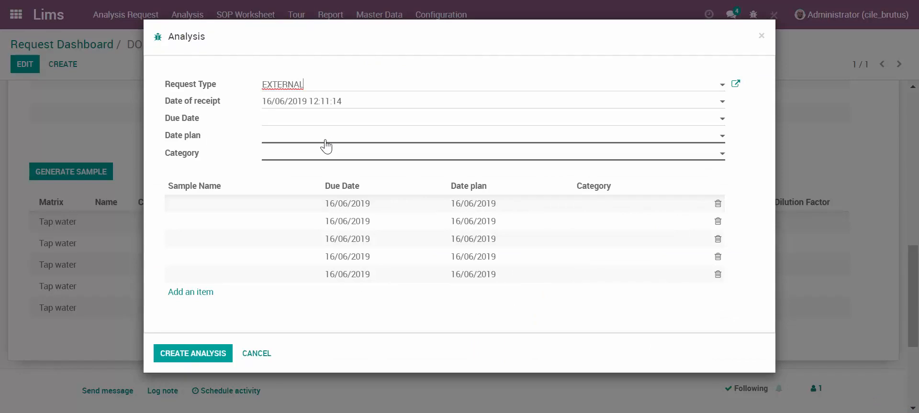
pyautogui.click(324, 140)
pyautogui.click(408, 237)
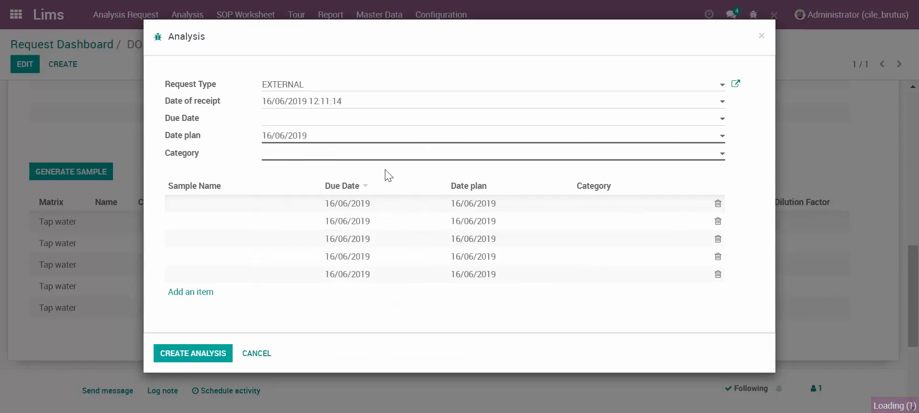
pyautogui.click(379, 155)
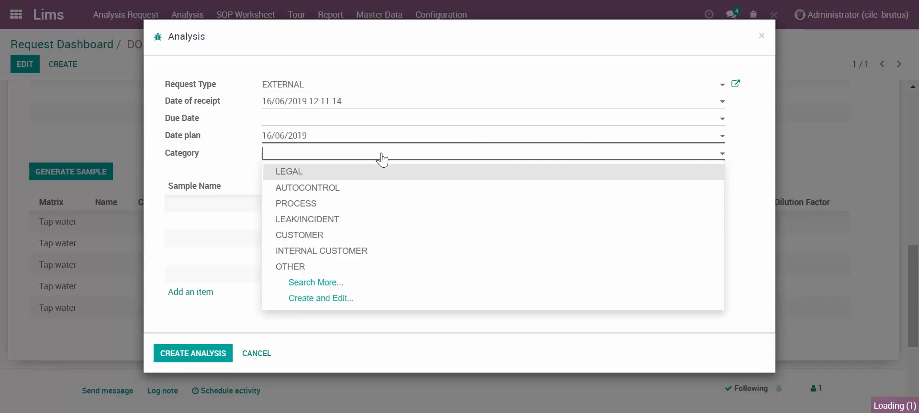
pyautogui.click(324, 238)
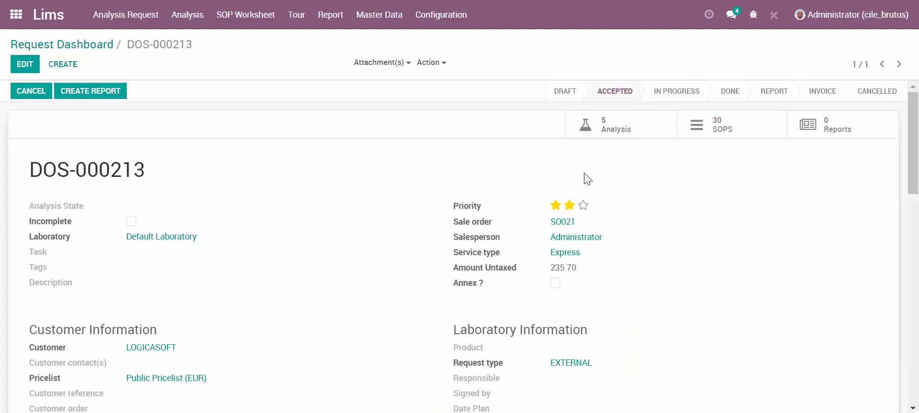
# Open the analyses linked to request DOS-000213, view the record of ANA-012034 and return to the list
pyautogui.click(596, 132)
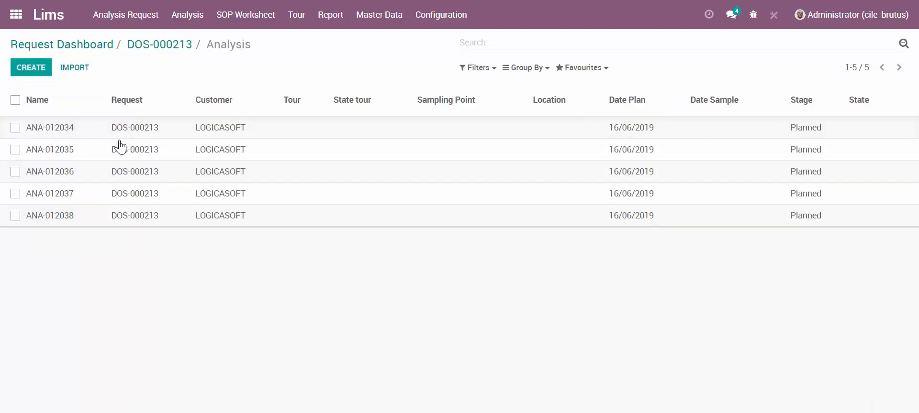
pyautogui.click(83, 131)
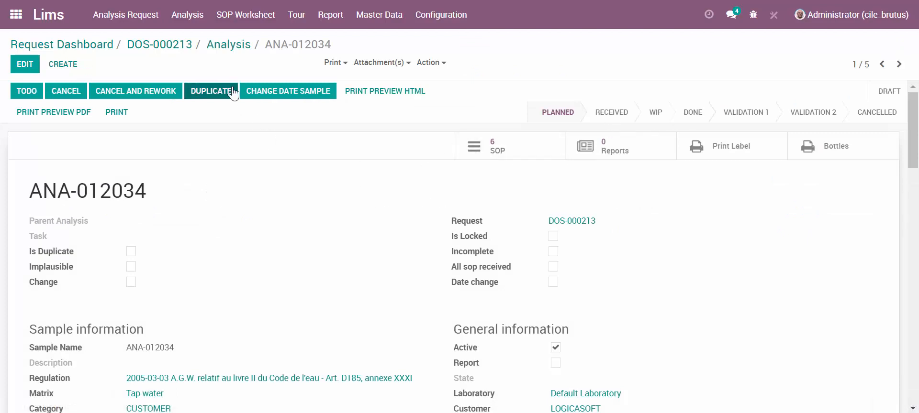
pyautogui.click(227, 46)
# Try a mass change of all listed analyses to the Received stage and cancel it
pyautogui.click(15, 101)
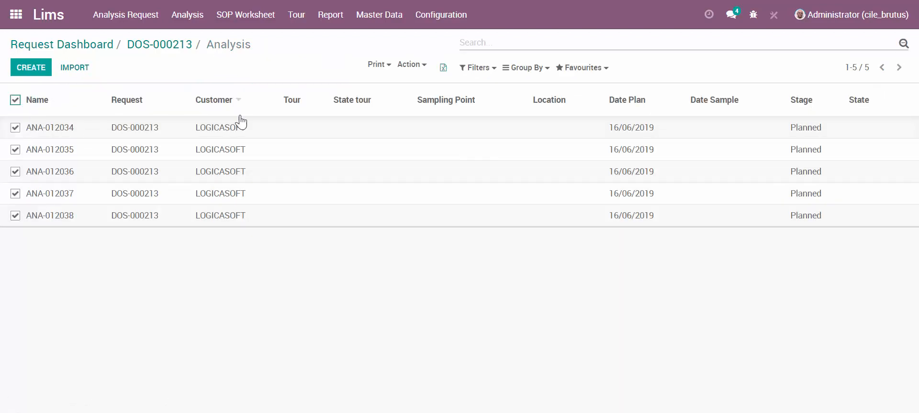
pyautogui.click(407, 64)
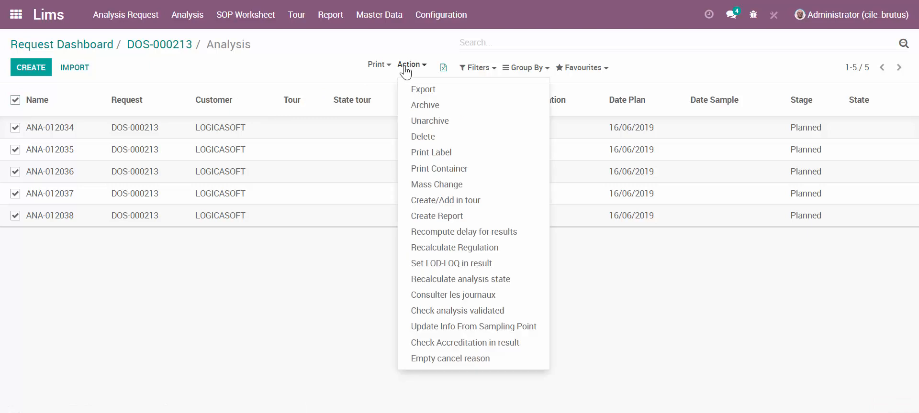
pyautogui.click(435, 185)
pyautogui.click(300, 89)
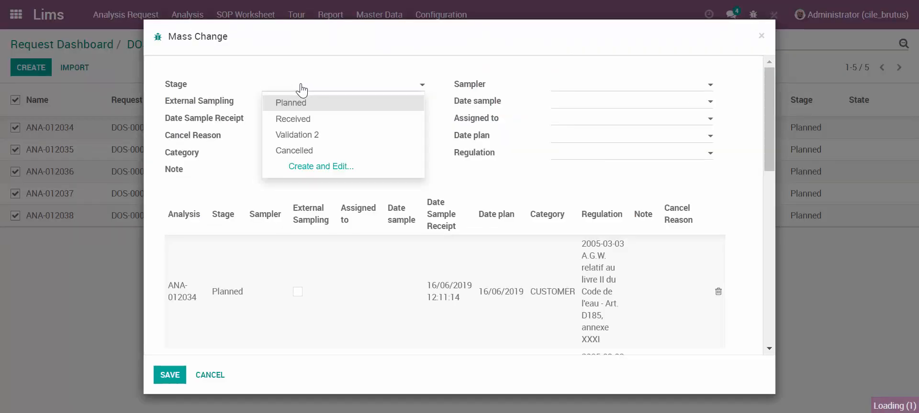
pyautogui.click(310, 118)
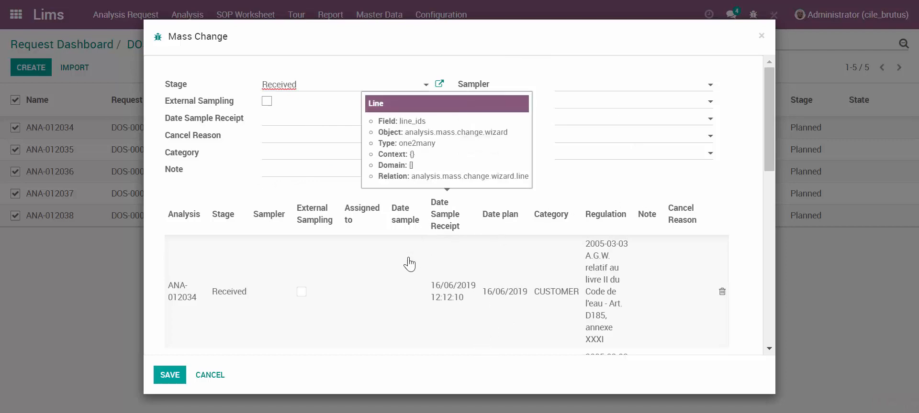
pyautogui.click(213, 376)
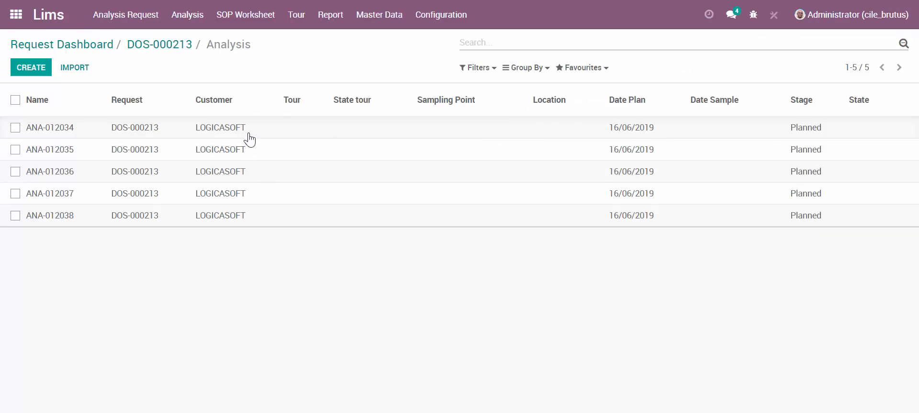
# Start a new standalone analysis with matrix Tap water and date plan 16/06/2019
pyautogui.click(187, 19)
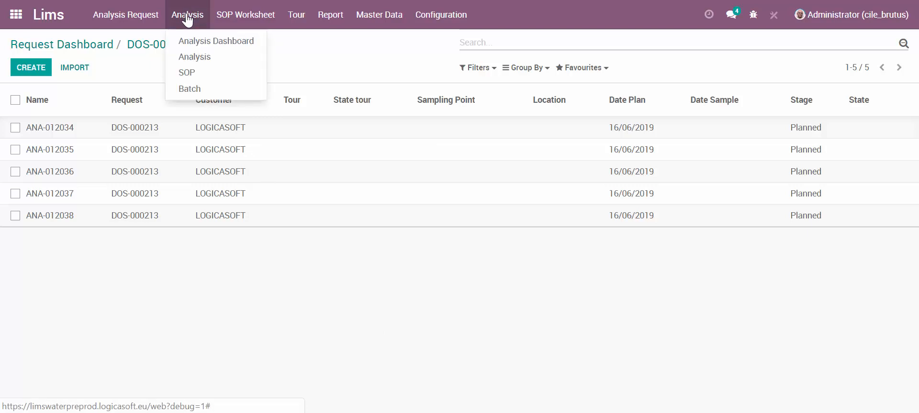
pyautogui.click(202, 65)
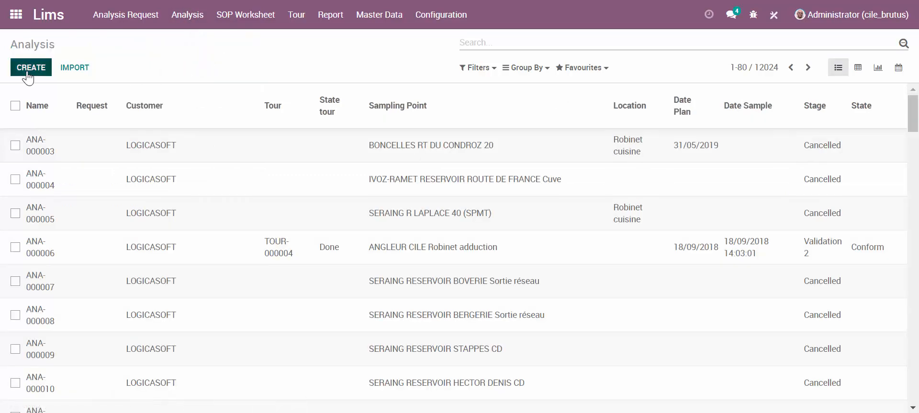
pyautogui.scroll(-3, 219, 139)
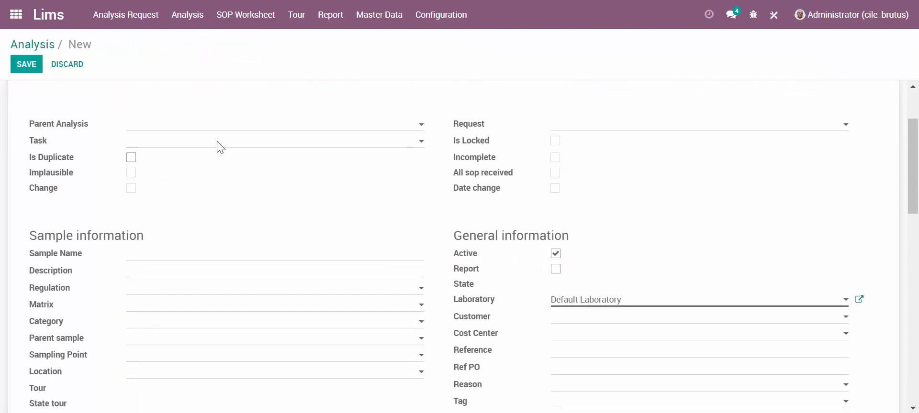
pyautogui.scroll(-2, 218, 150)
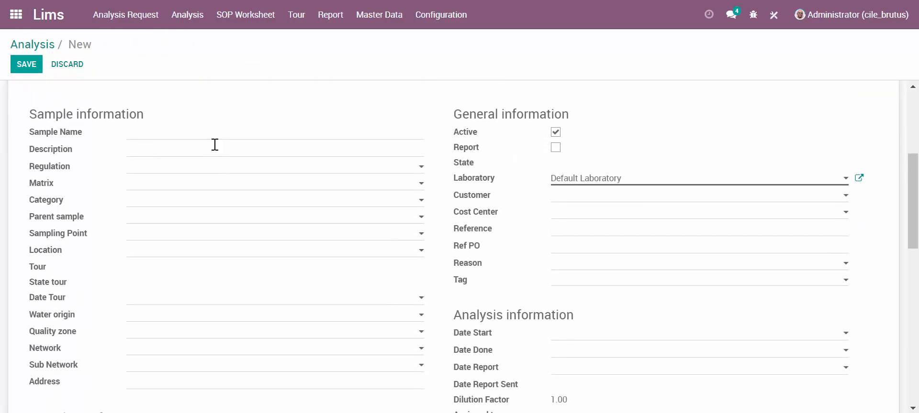
pyautogui.click(158, 184)
pyautogui.click(164, 203)
pyautogui.scroll(-5, 257, 191)
pyautogui.click(200, 154)
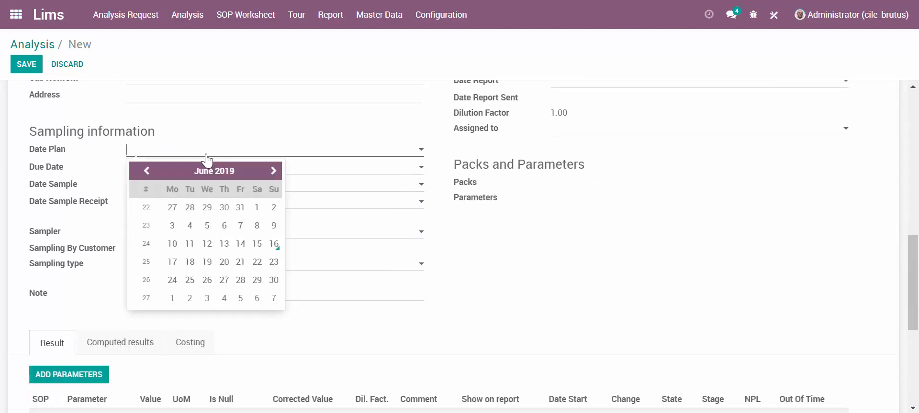
pyautogui.click(274, 244)
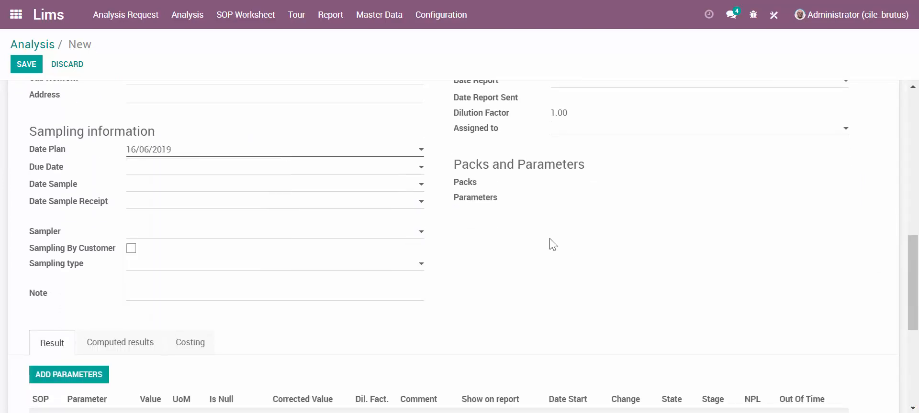
# Add the EDIS - Basic control parameter pack to the new analysis and save the record
pyautogui.scroll(-3, 334, 210)
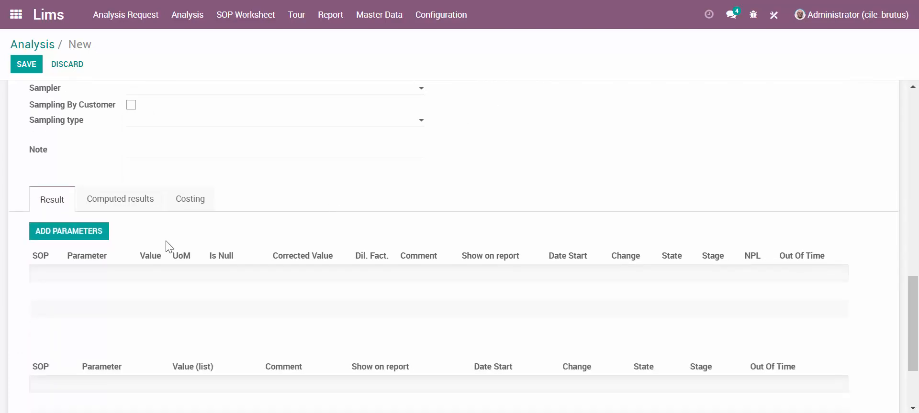
pyautogui.click(80, 235)
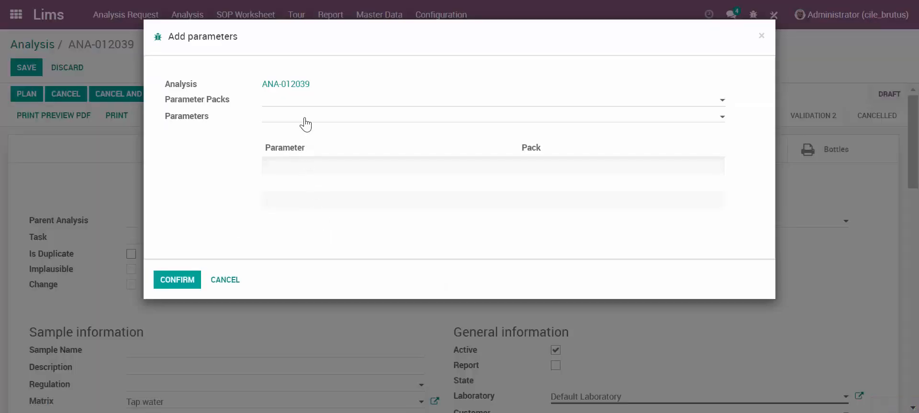
pyautogui.click(305, 101)
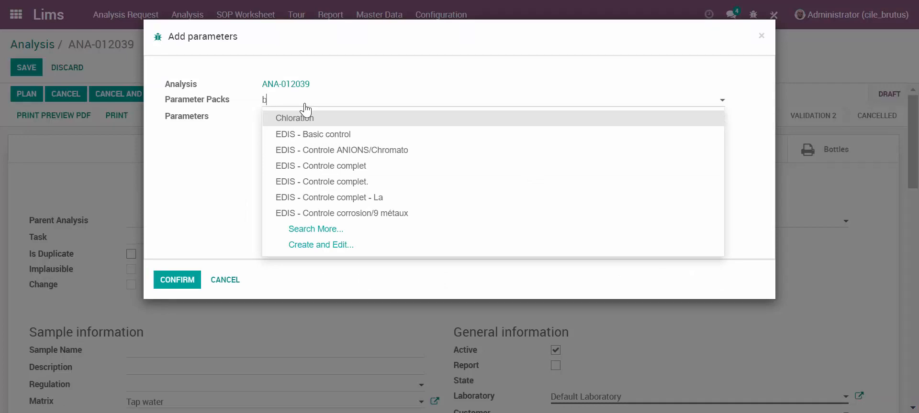
pyautogui.write('basic')
pyautogui.click(294, 118)
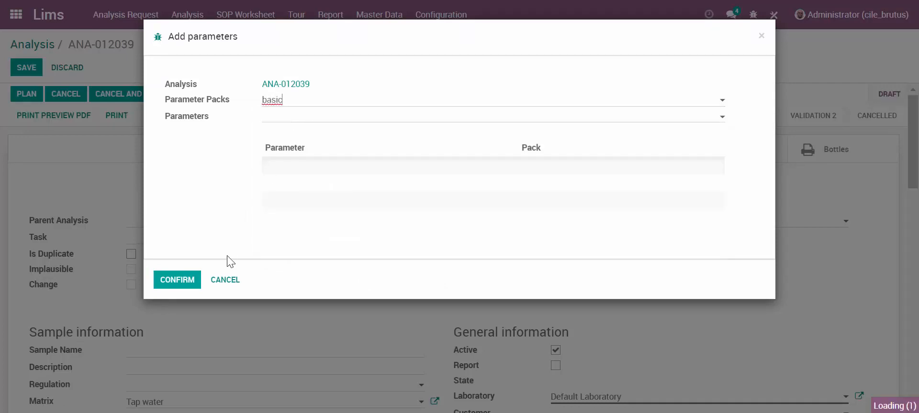
pyautogui.click(181, 355)
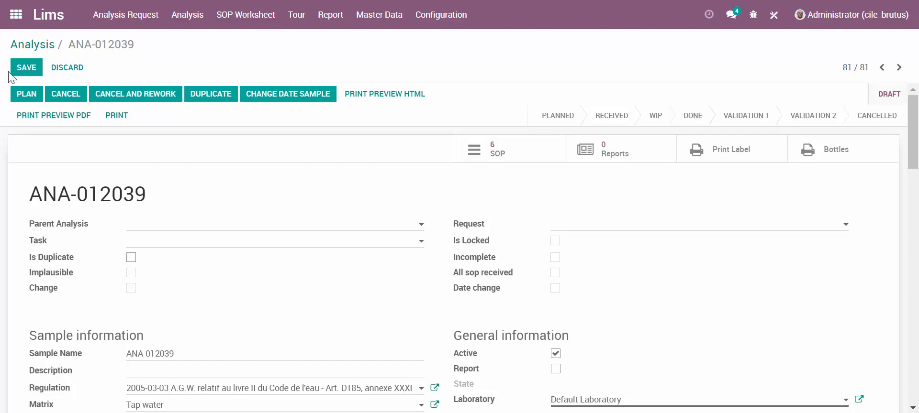
pyautogui.click(26, 67)
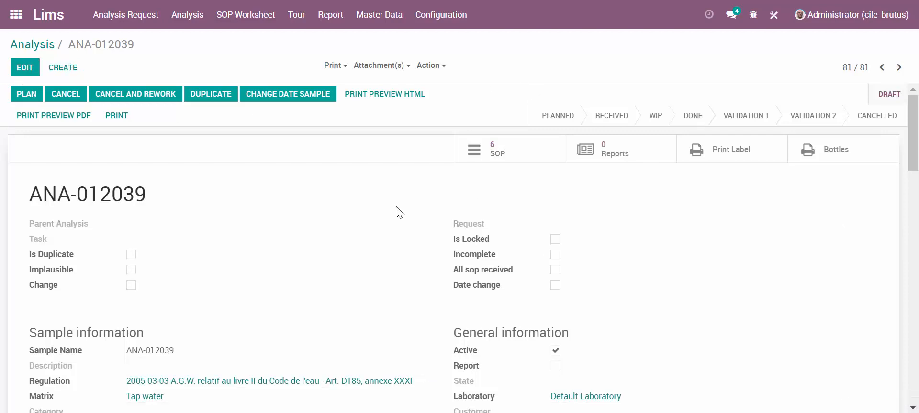
# Add the saved analysis to the existing tour TOUR-000064
pyautogui.click(428, 67)
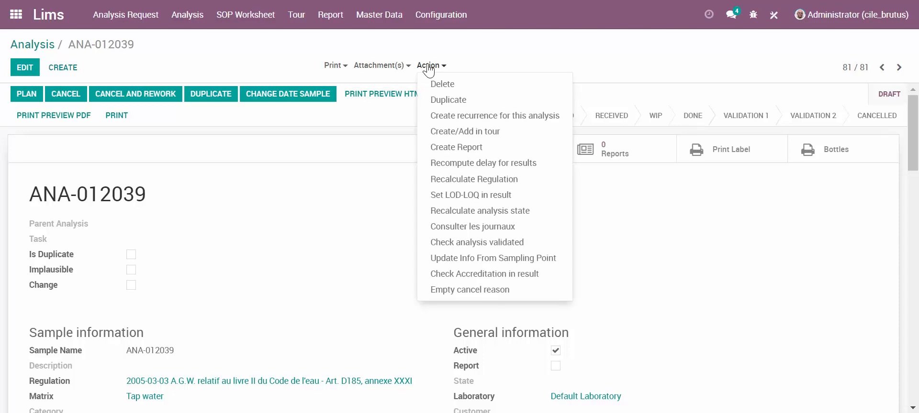
pyautogui.click(492, 135)
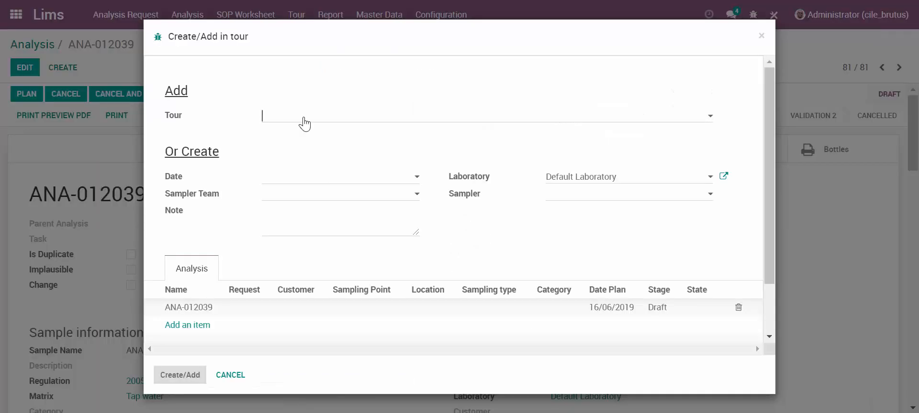
pyautogui.click(303, 120)
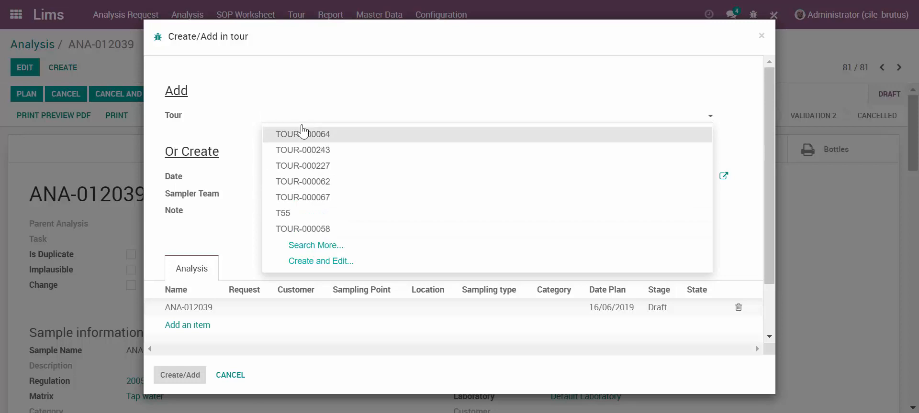
pyautogui.click(302, 131)
pyautogui.click(182, 335)
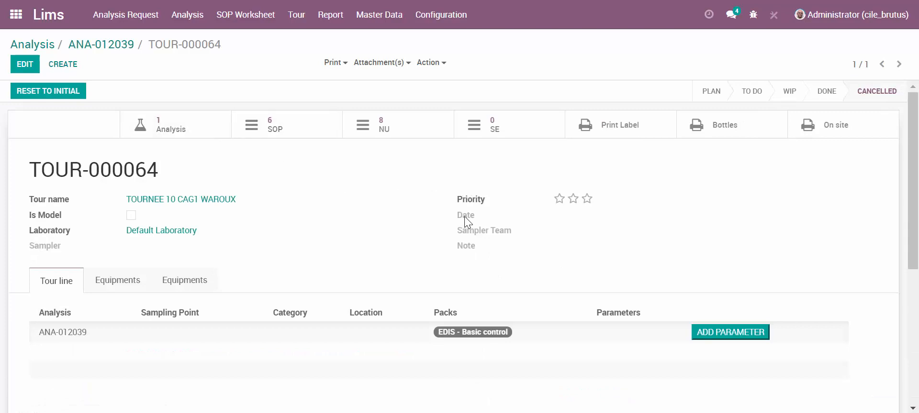
pyautogui.moveTo(464, 218)
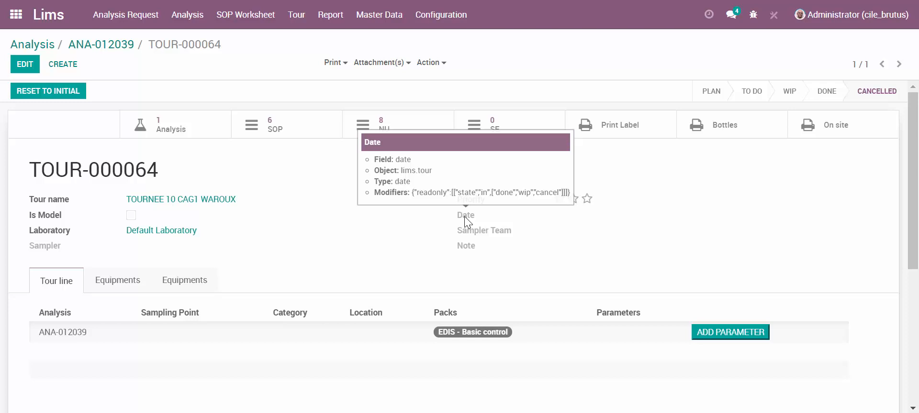
# Go back from the tour to the analysis record and open the overview of all installed apps
pyautogui.click(123, 44)
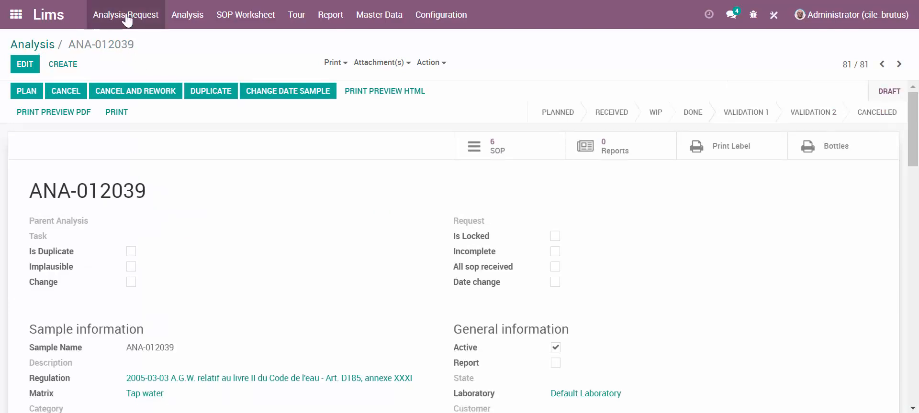
pyautogui.click(182, 15)
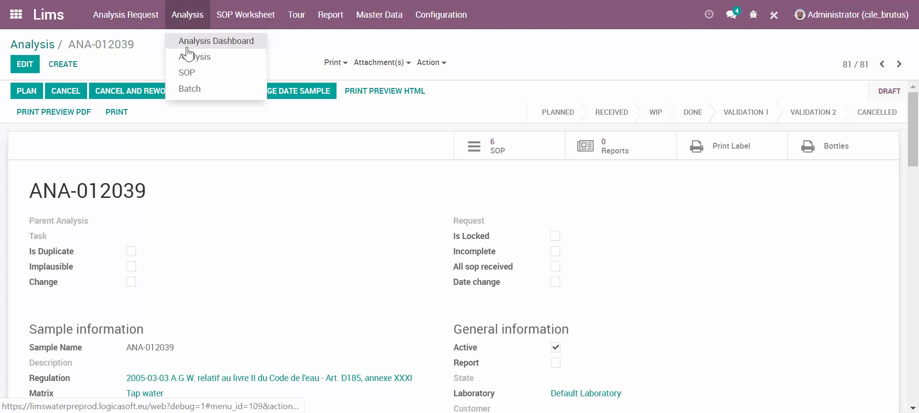
pyautogui.click(17, 15)
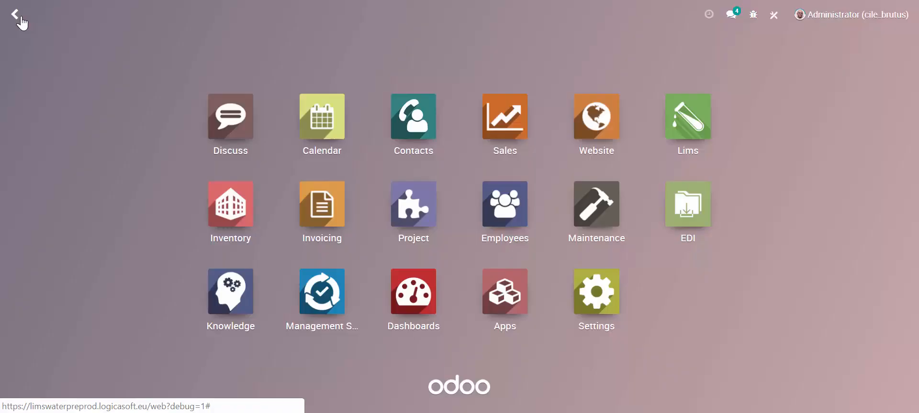